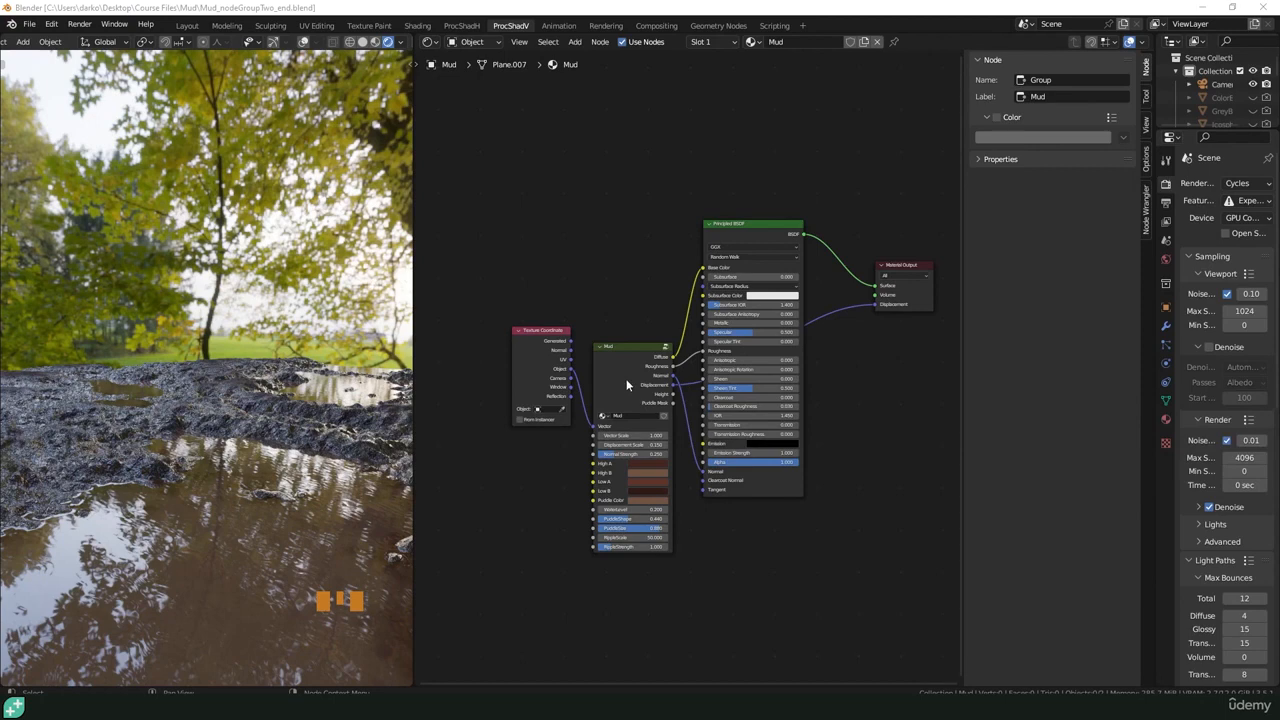
- Open the Mud node group for editing and move its Group Input node just above the Displacement frame
left_click(627, 385)
key("Tab")
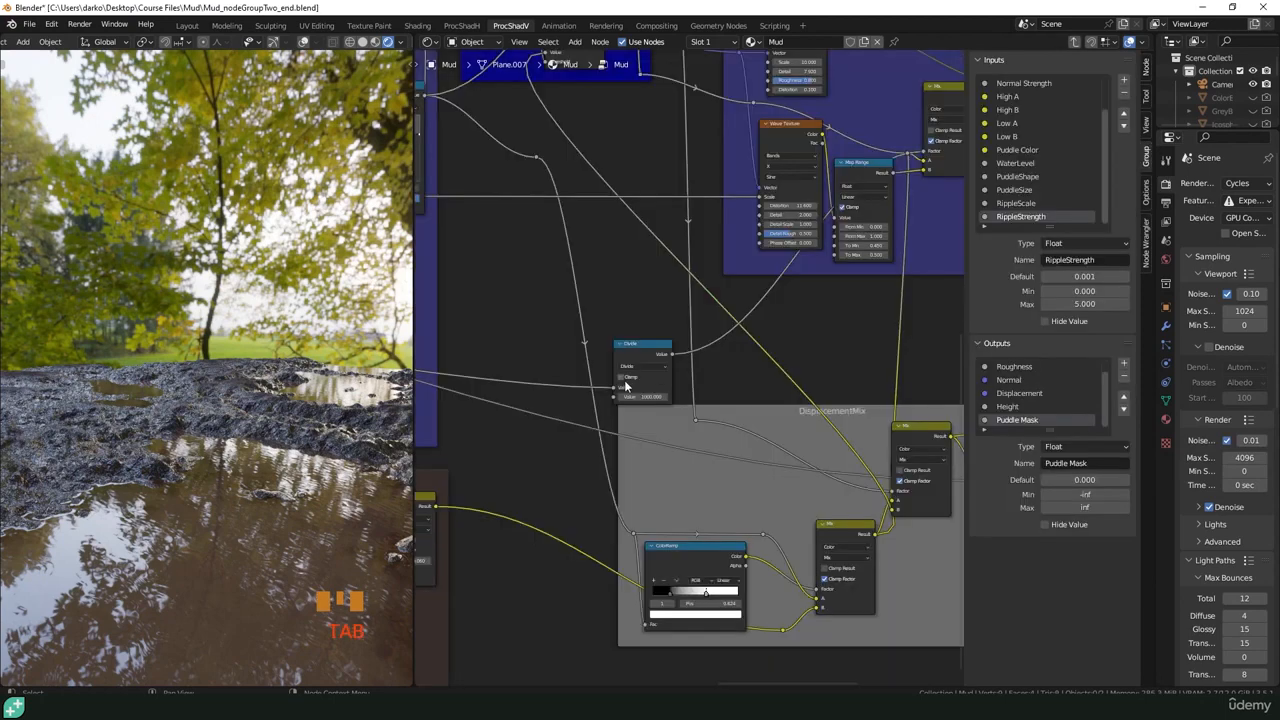
scroll(573, 408, "down", 16)
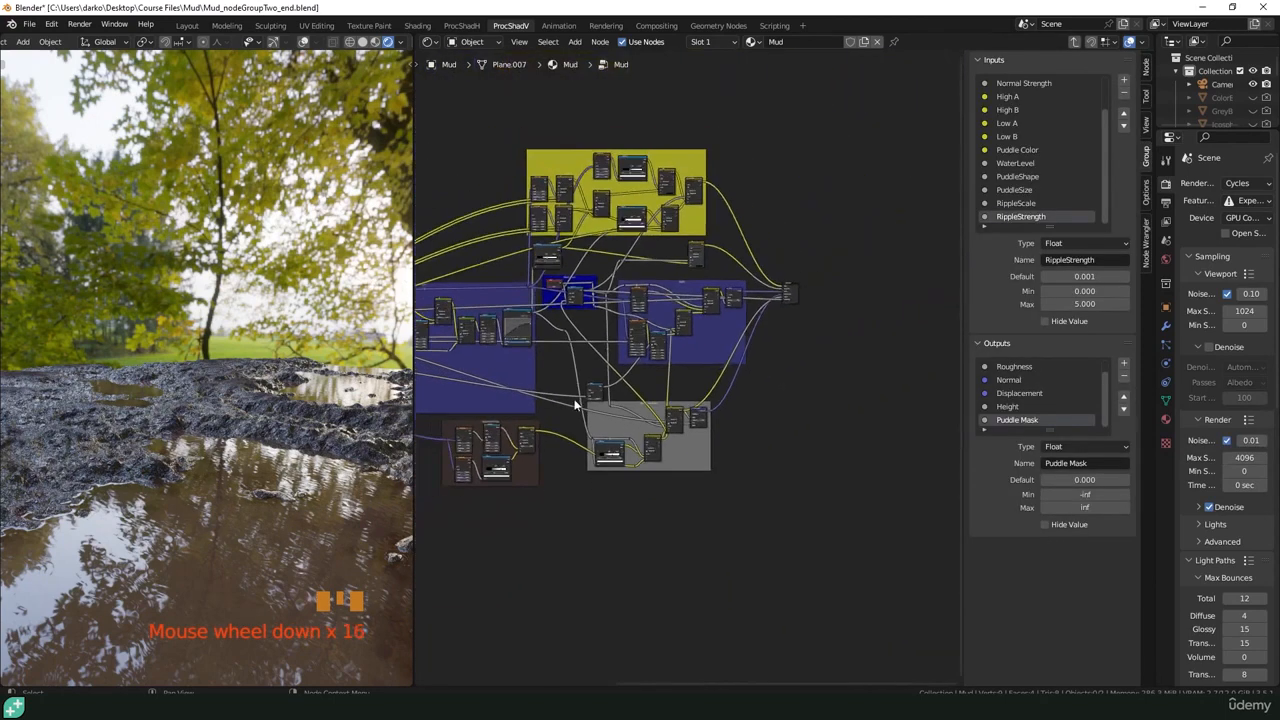
middle_click_drag(433, 287, 726, 346, "shift")
scroll(726, 346, "up", 5)
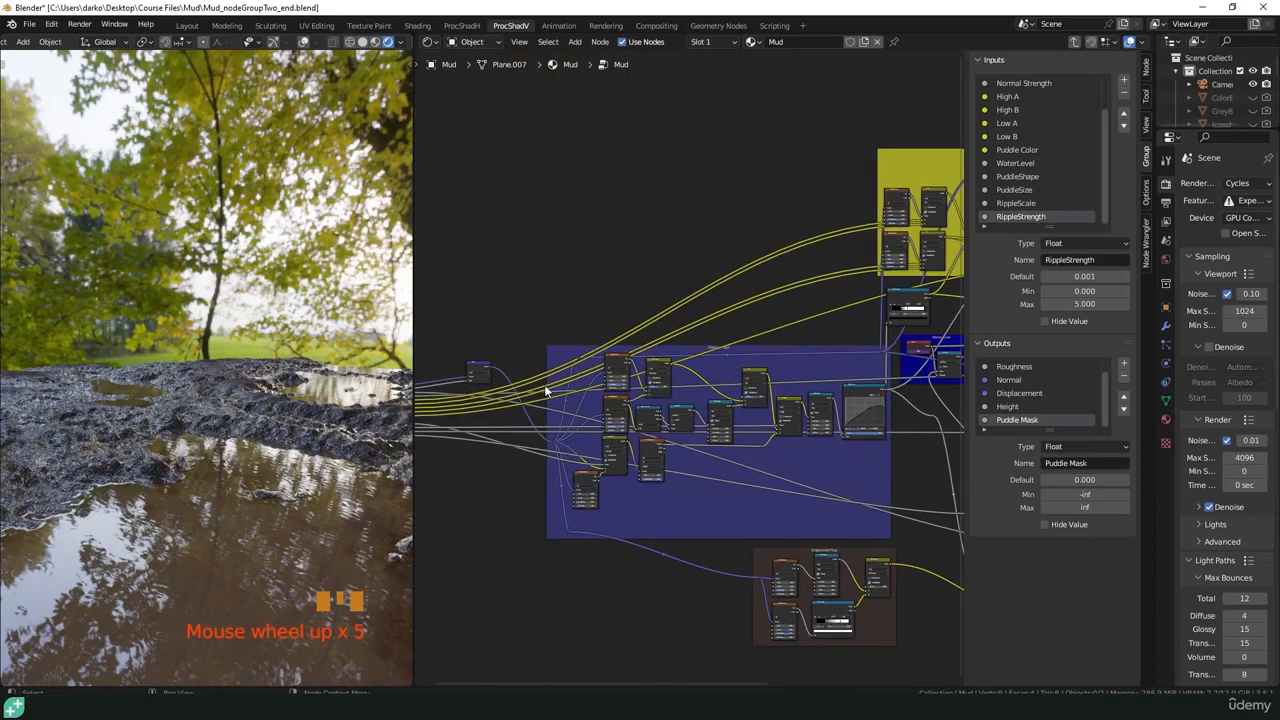
middle_click_drag(208, 438, 173, 515)
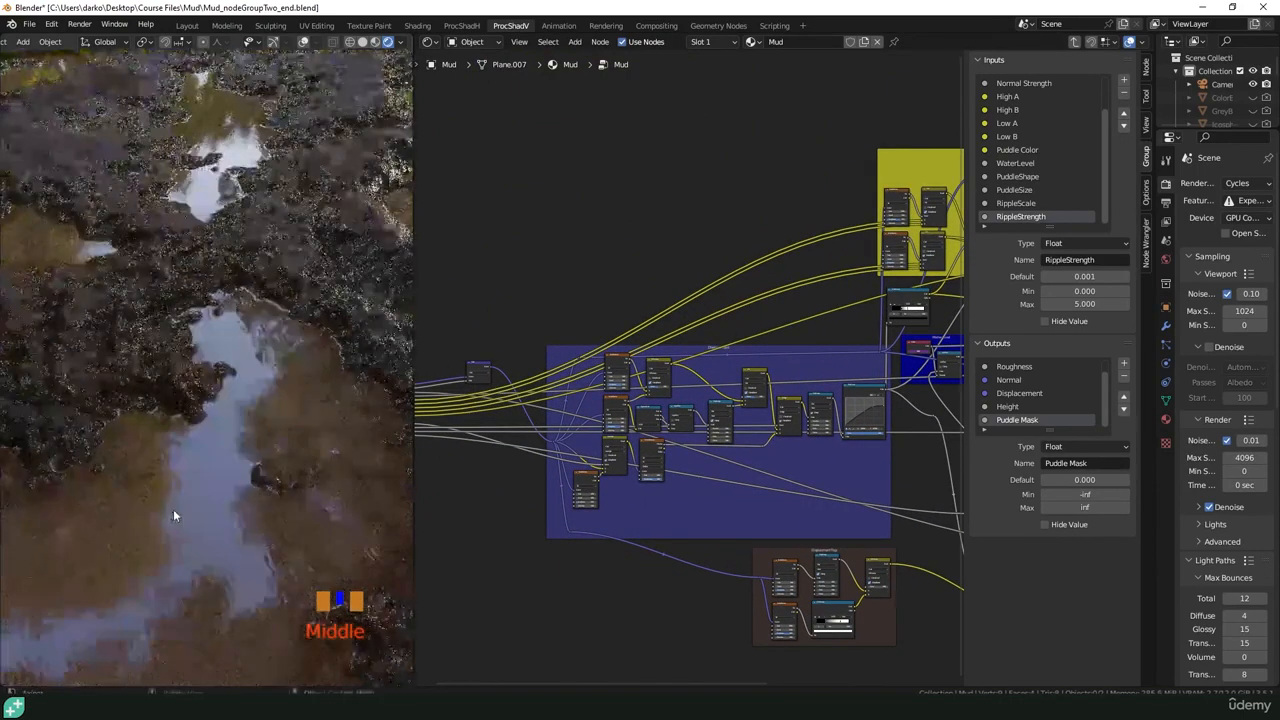
scroll(525, 425, "down", 3)
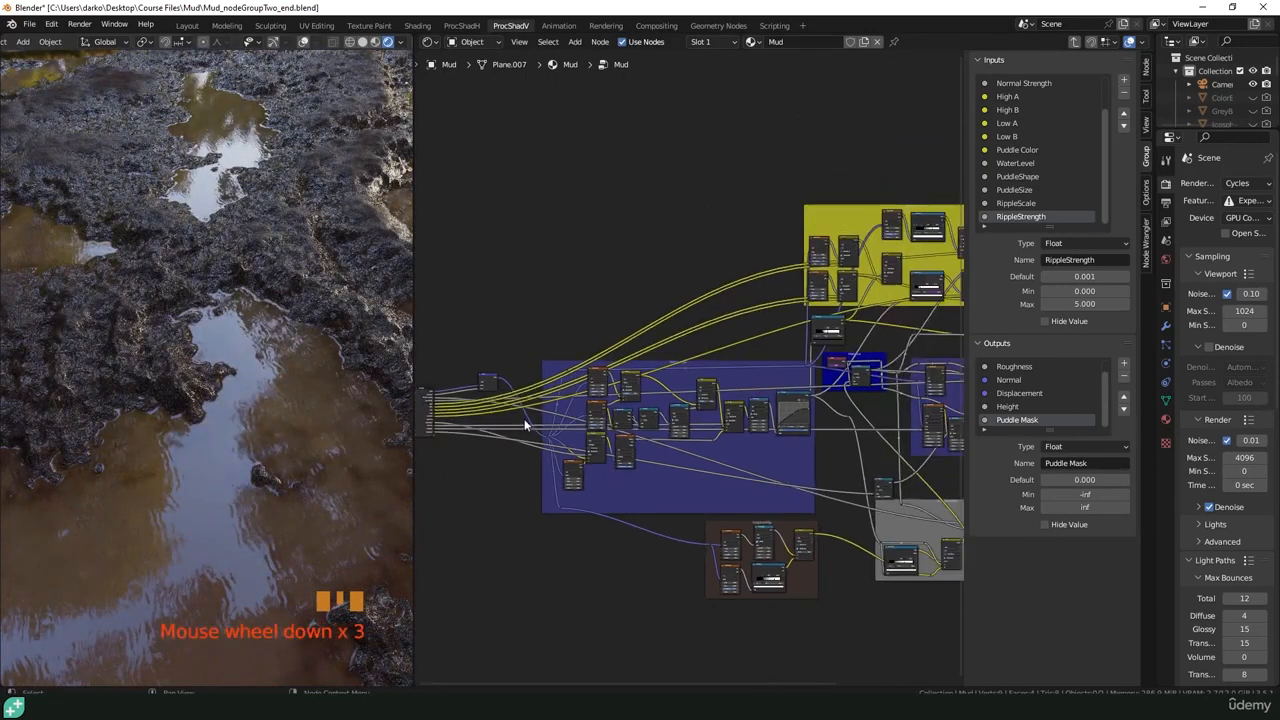
middle_click_drag(430, 407, 506, 417)
left_click_drag(506, 417, 667, 332)
- Expose the Difference node's Factor in the Displacement frame as a new input of the Mud group
scroll(692, 354, "up", 15)
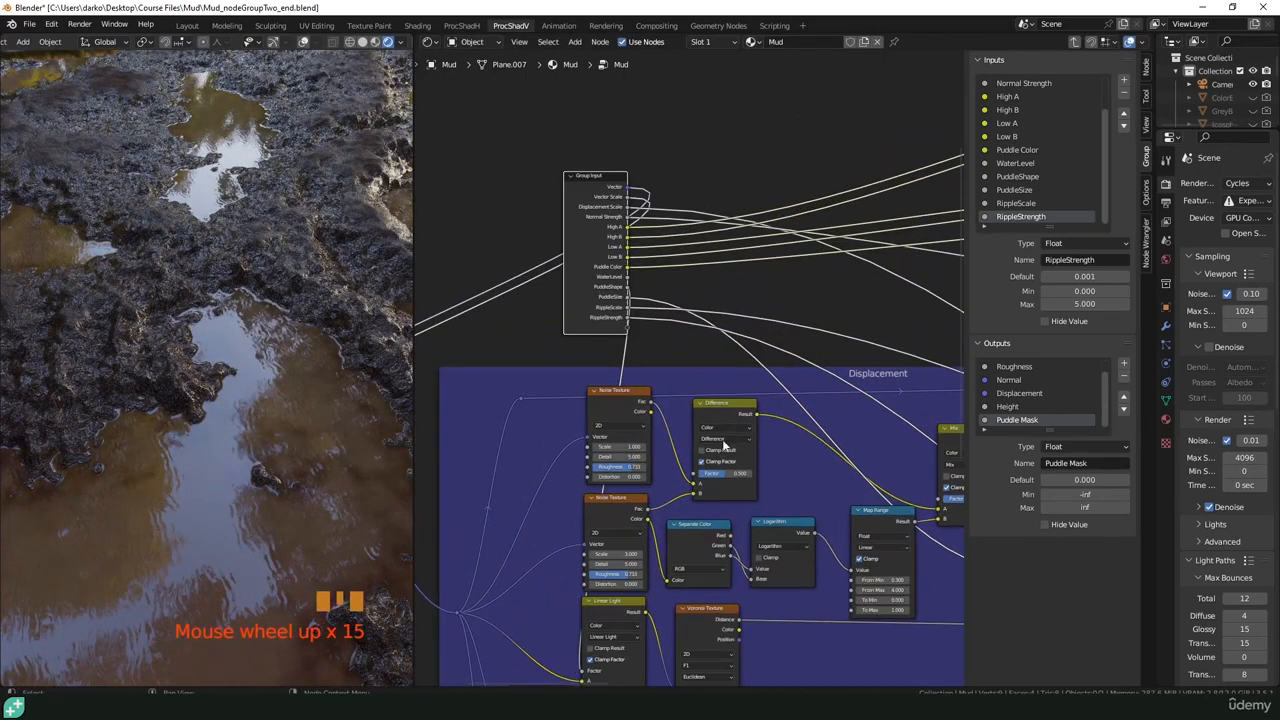
scroll(724, 444, "up", 9)
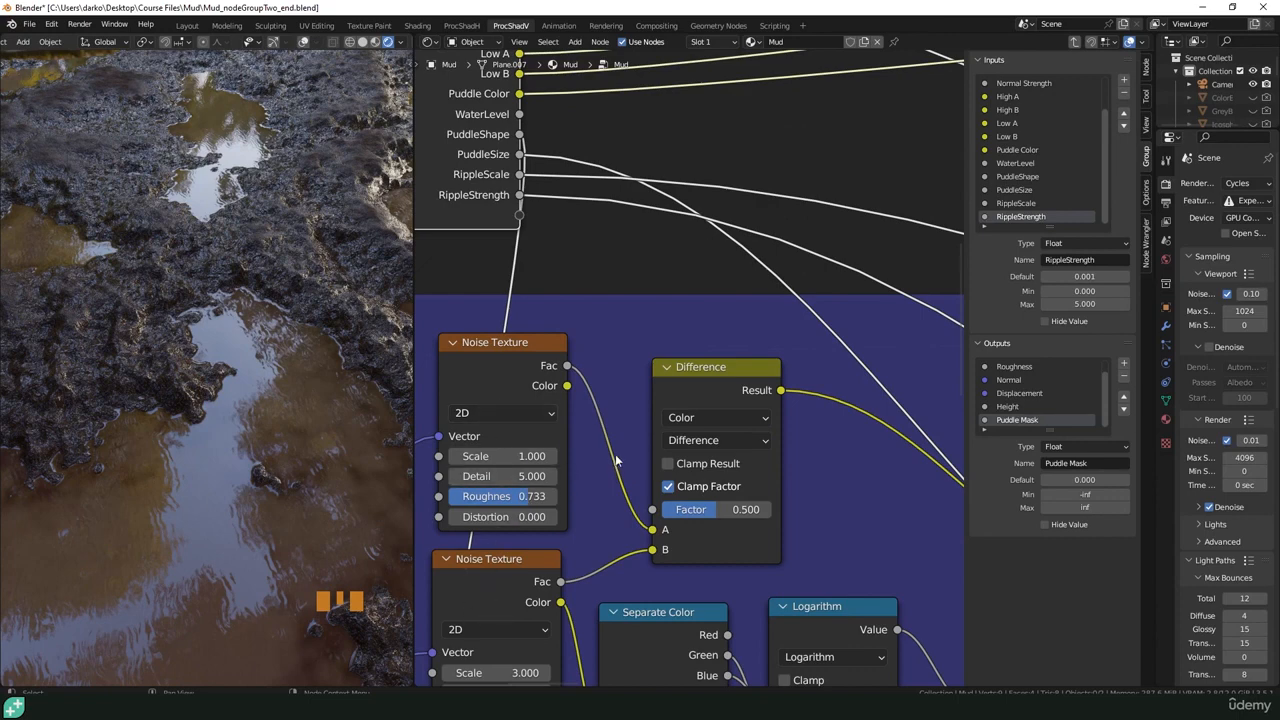
middle_click_drag(623, 475, 712, 532)
left_click_drag(741, 567, 608, 292)
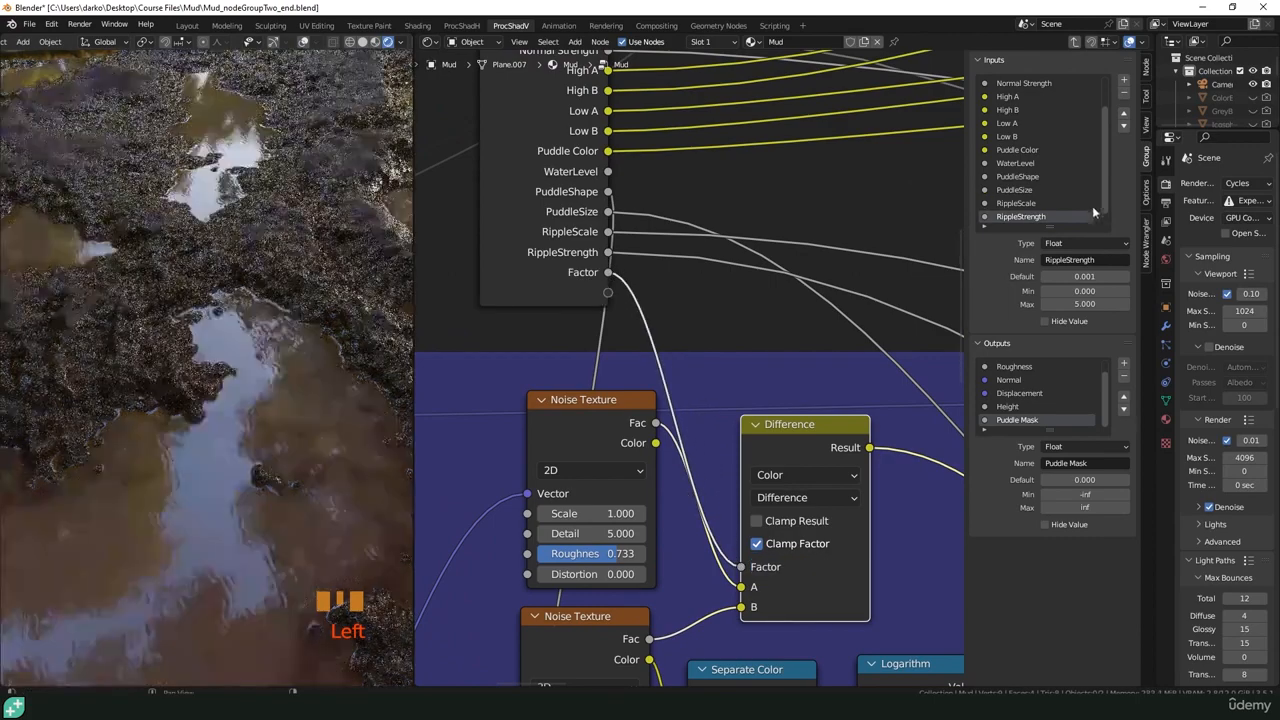
- Rename the new Factor group input as MudBreakup1
scroll(1007, 220, "down", 3)
left_click(1007, 216)
double_click(1060, 260)
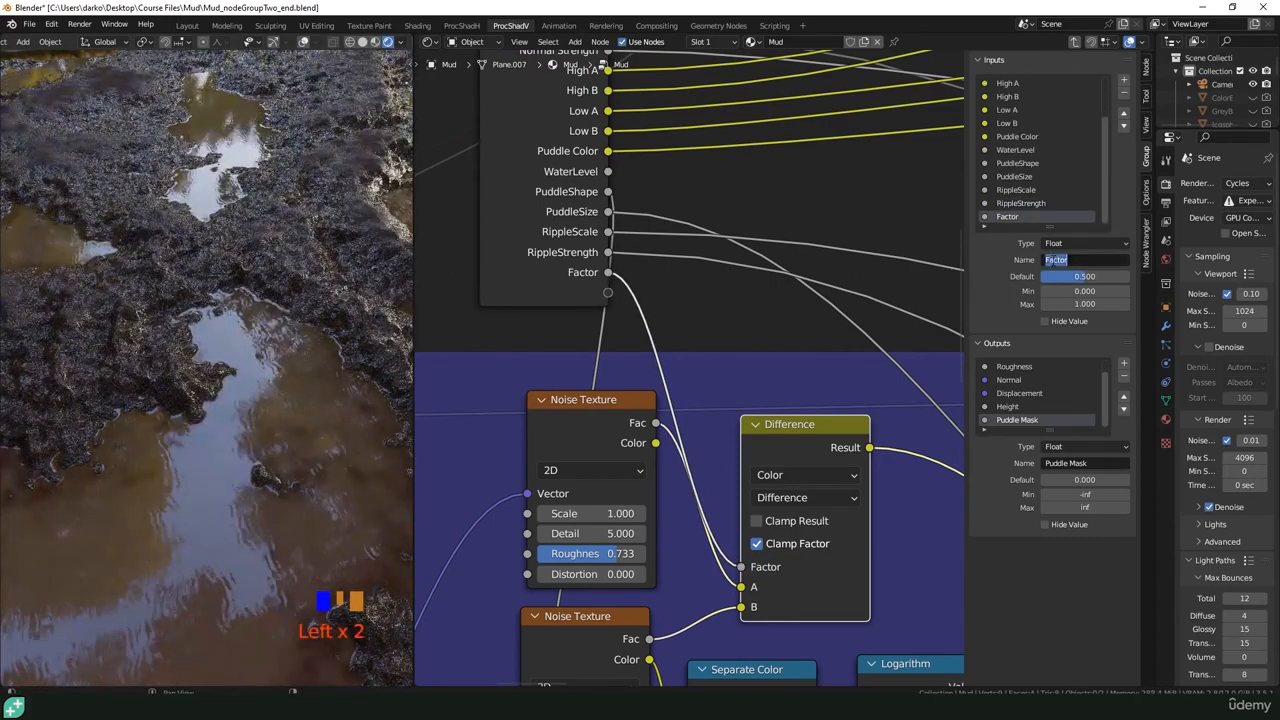
type("MudBreakup")
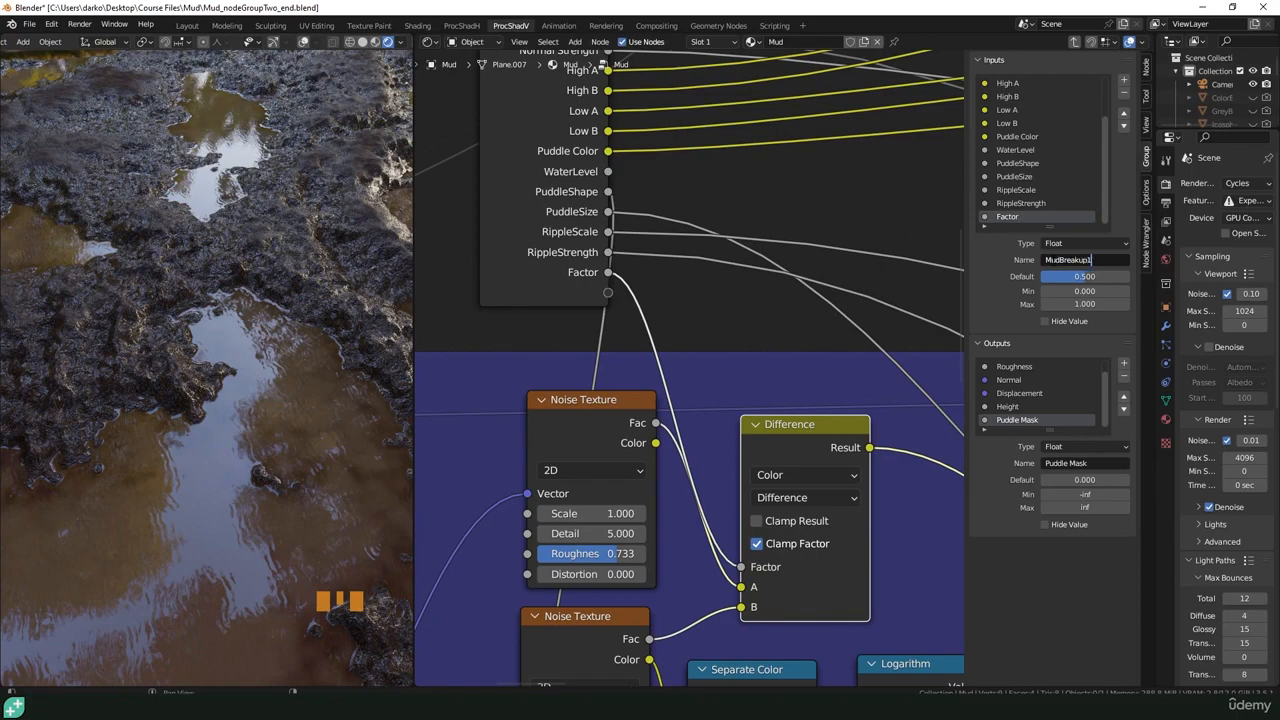
type("1")
key("Return")
- Move the Group Input node along the top of the Displacement frame, close to the Mix node
scroll(836, 292, "down", 1)
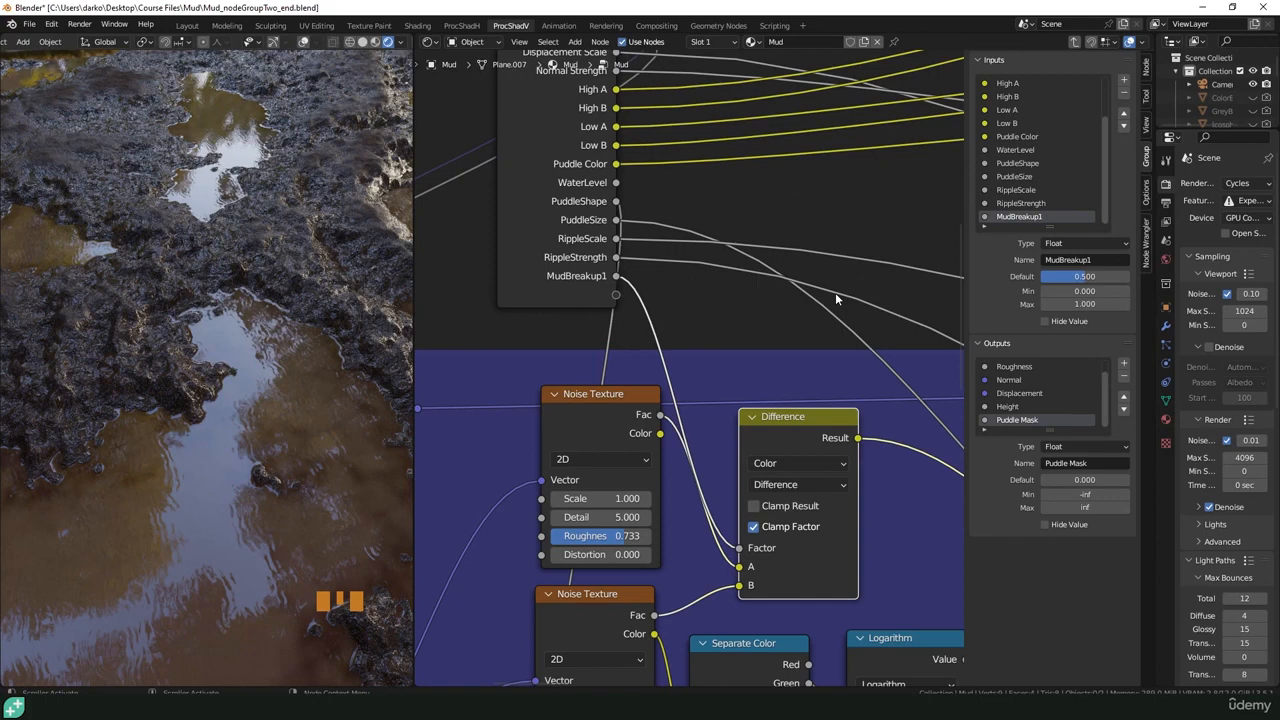
scroll(739, 318, "down", 8)
left_click_drag(644, 166, 902, 173)
middle_click_drag(860, 306, 540, 278, "shift")
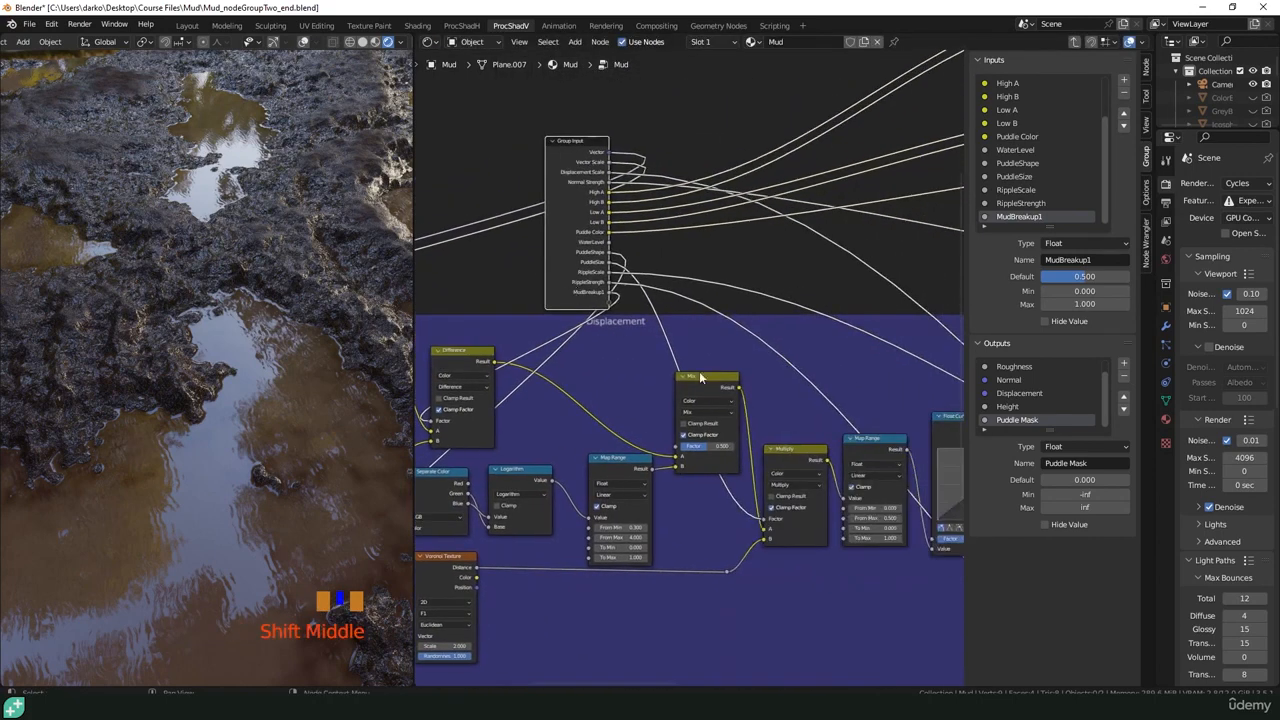
- Connect the Factor of the Mix node in the Displacement frame to a new group input
scroll(705, 398, "up", 5)
scroll(705, 398, "up", 4)
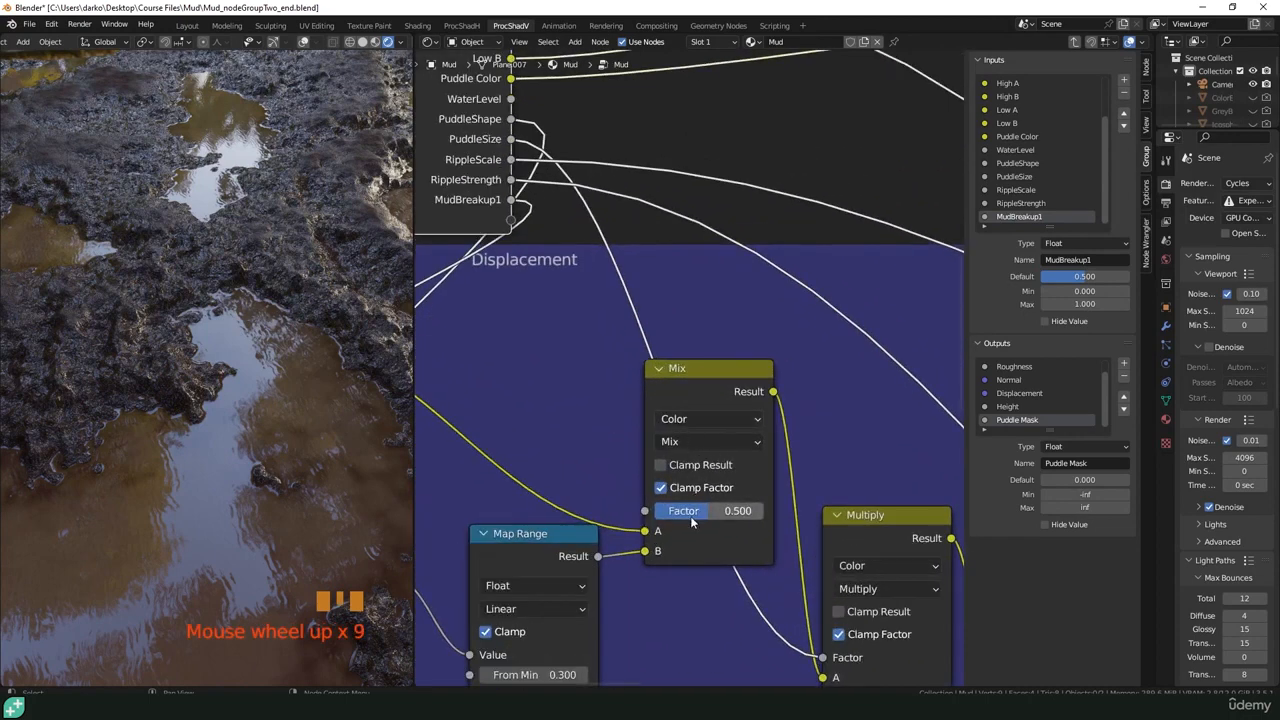
middle_click_drag(702, 516, 815, 561, "shift")
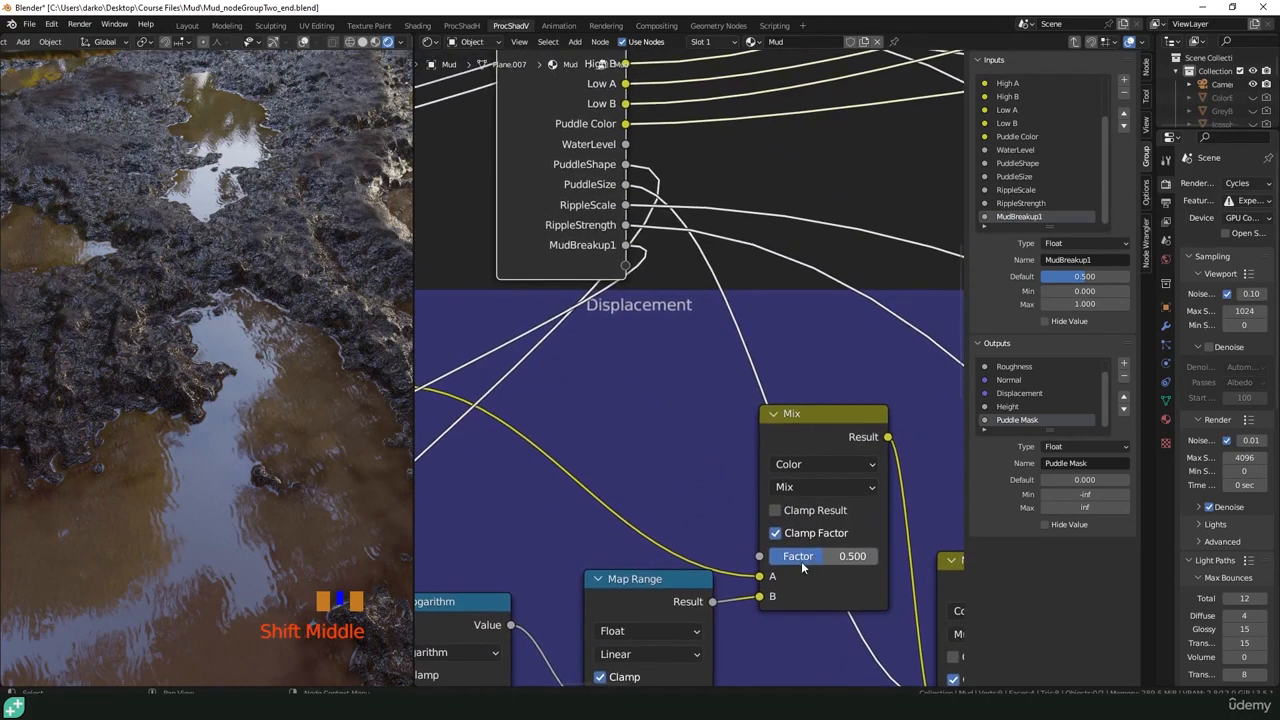
left_click_drag(759, 556, 625, 265)
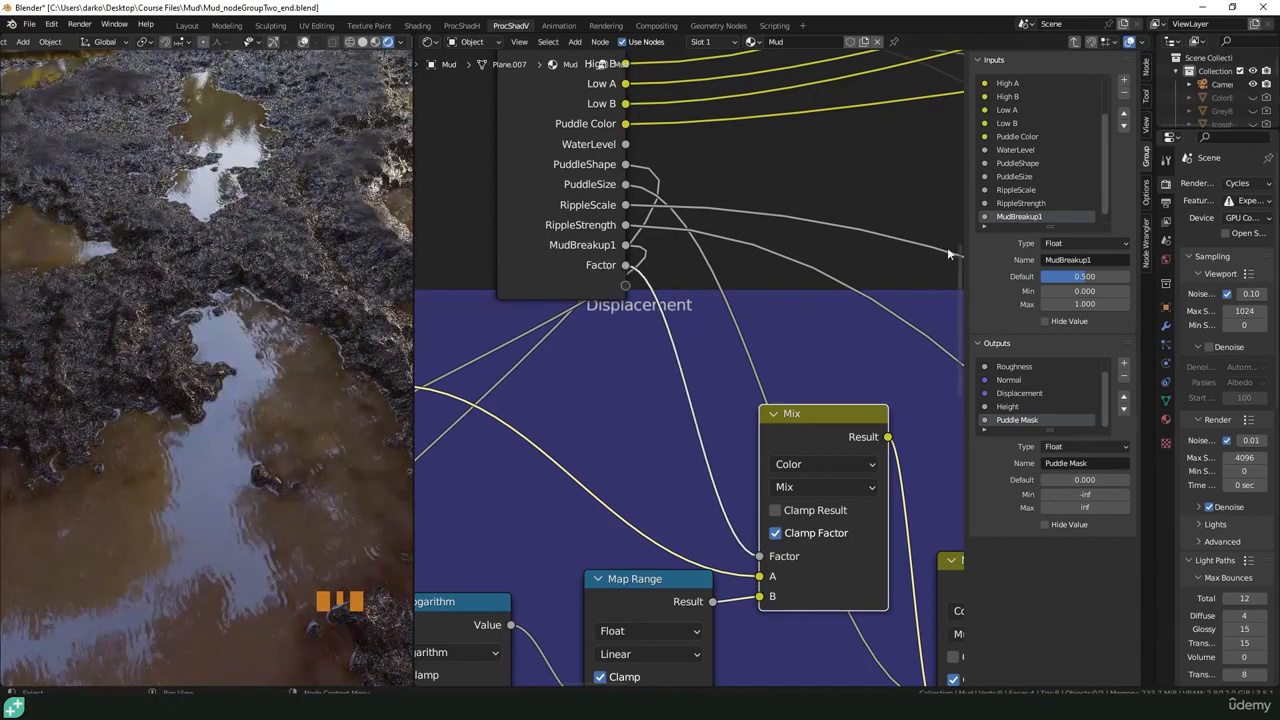
- Rename the group input that drives the Mix node's Factor as MudBreakup2
scroll(1010, 215, "down", 1)
left_click(1008, 217)
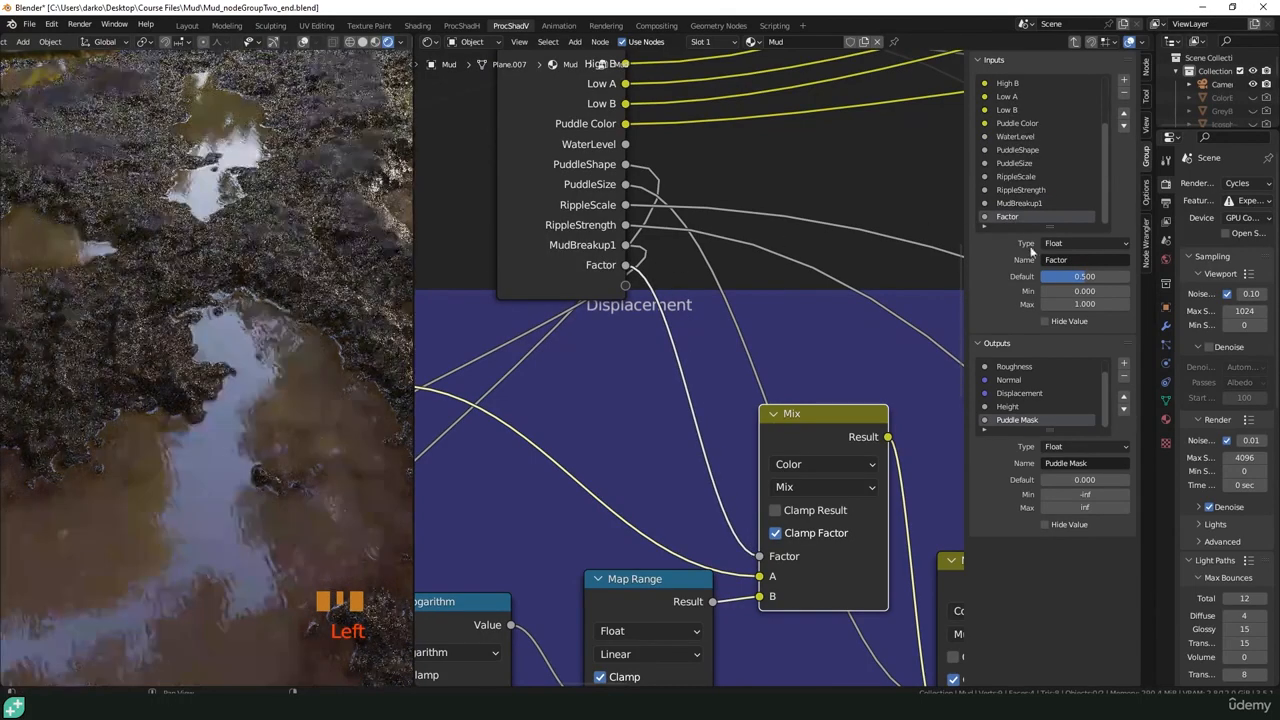
left_click(1064, 260)
type("MudBreakup2")
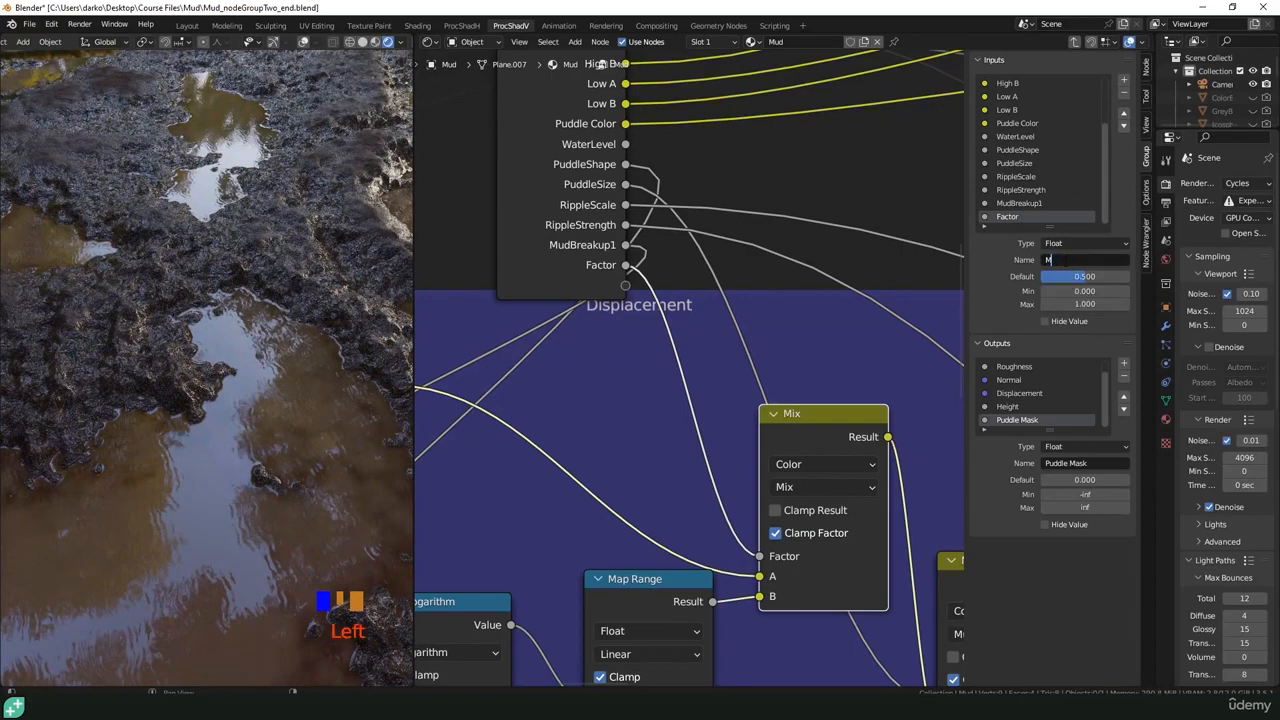
key("Return")
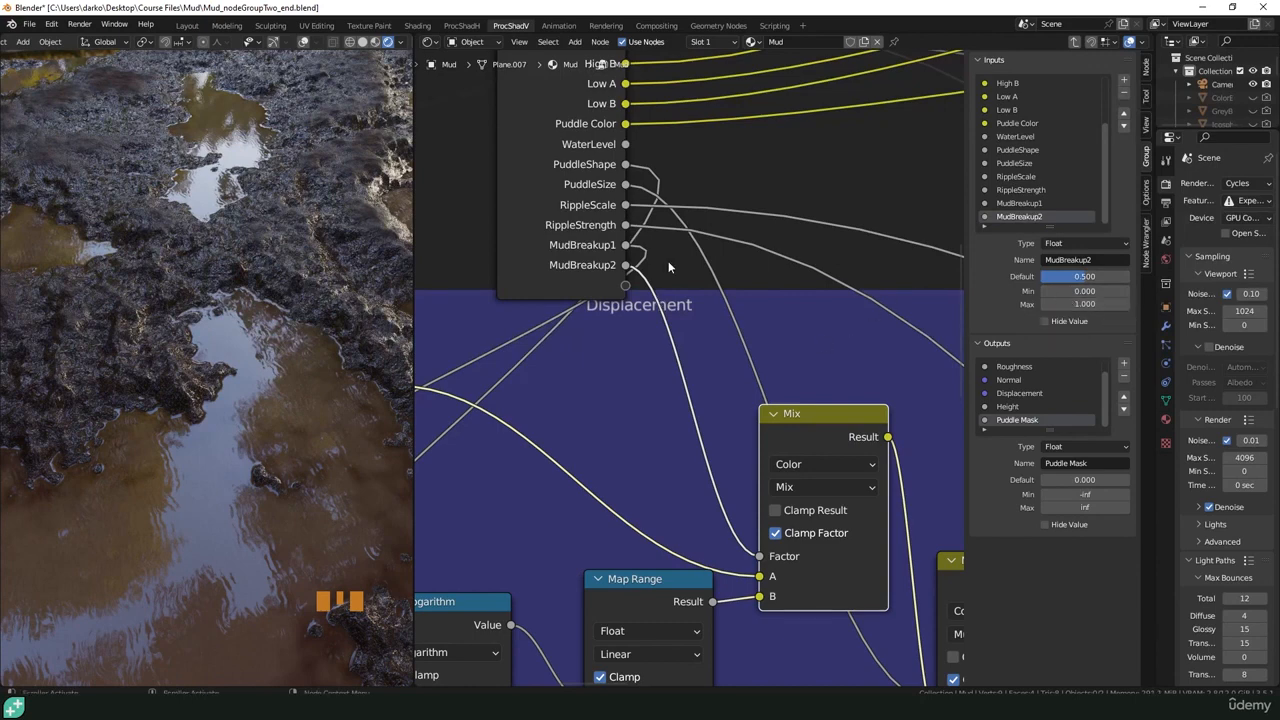
- Leave the group and test the mud relief with MudBreakup1 at 0.086 and 0.678, and MudBreakup2 at 0.139, 0.678 and 0.210
key("Tab")
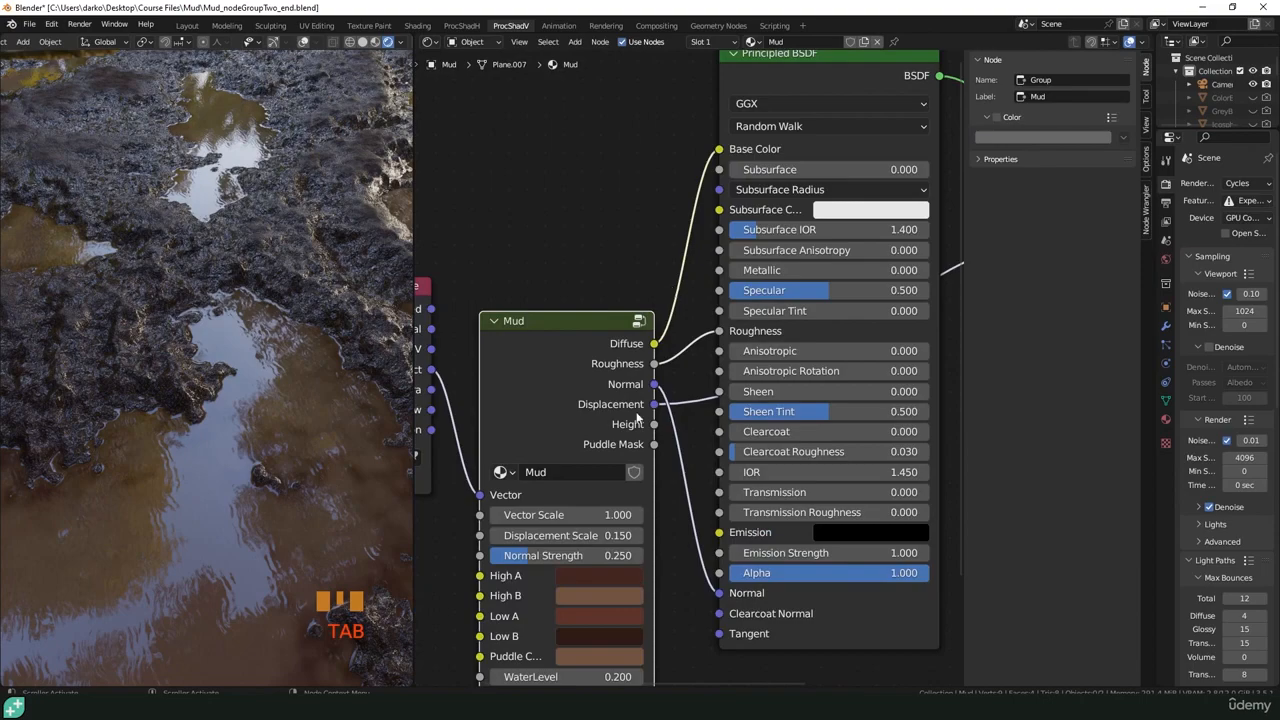
middle_click_drag(552, 556, 610, 340, "shift")
scroll(610, 340, "down", 2, "shift")
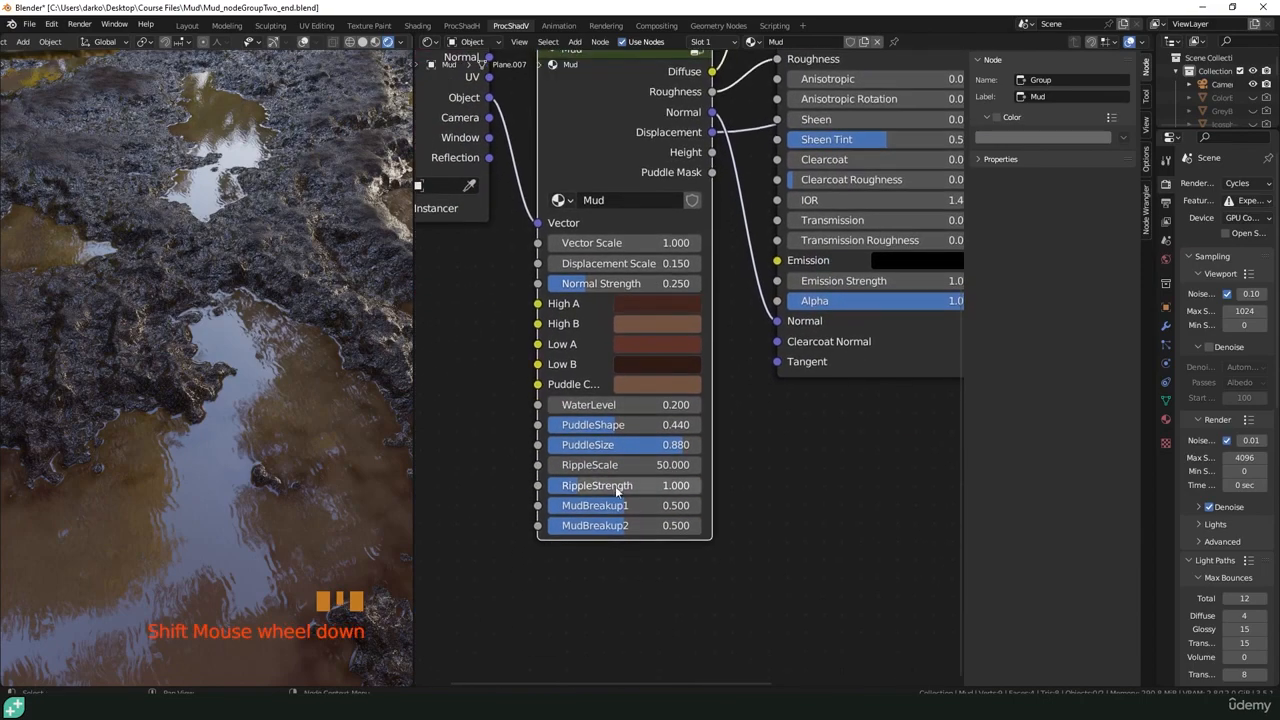
scroll(226, 419, "down", 3)
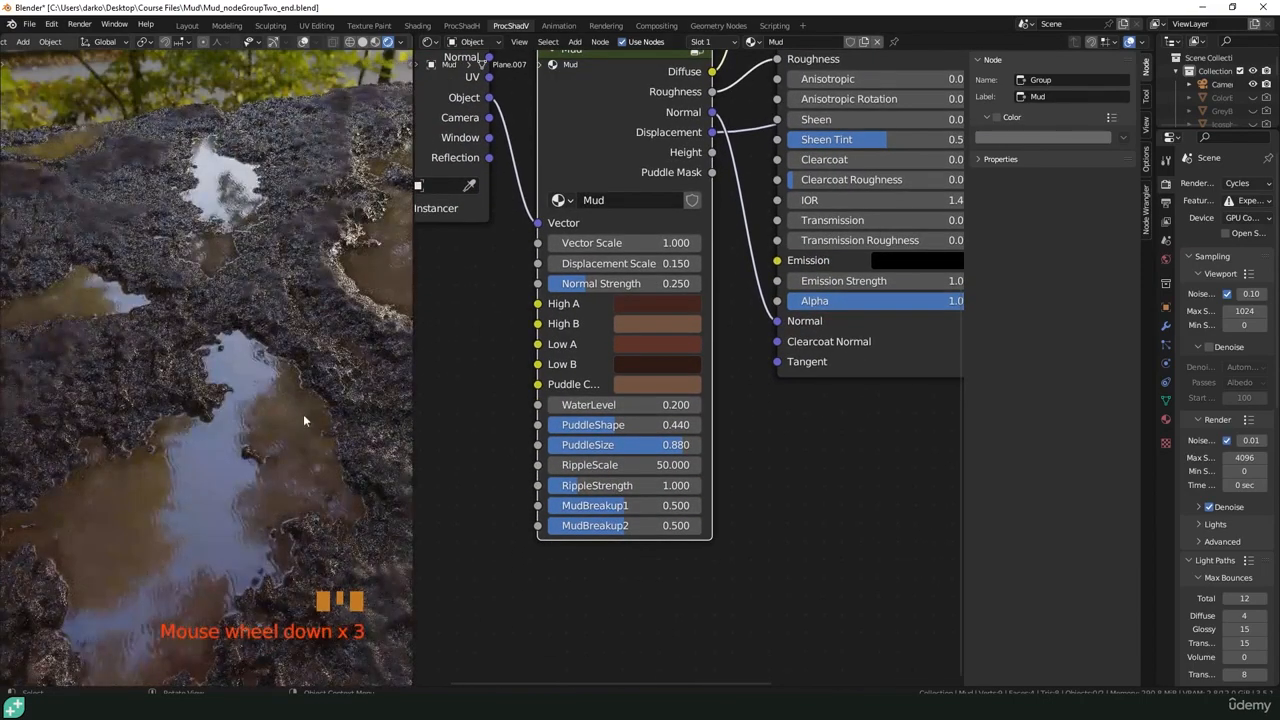
middle_click_drag(303, 414, 396, 379)
left_click_drag(622, 505, 552, 505)
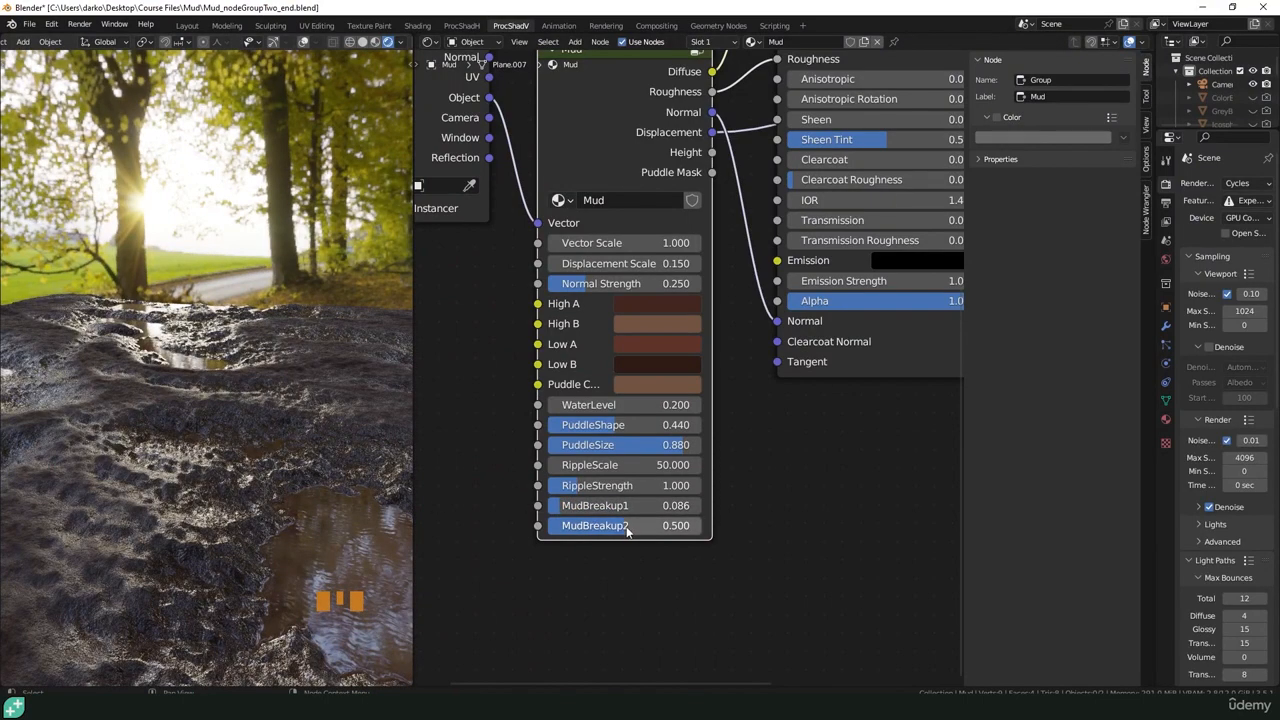
left_click_drag(623, 525, 568, 525)
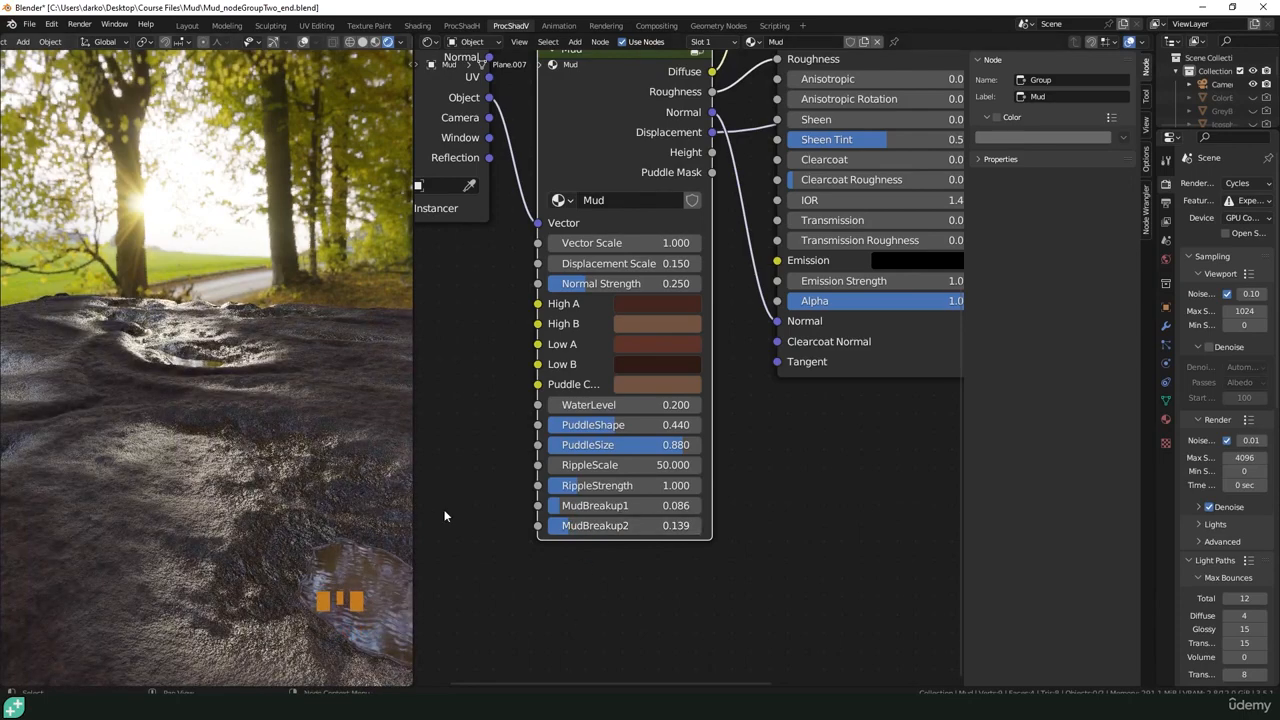
left_click_drag(590, 525, 671, 525)
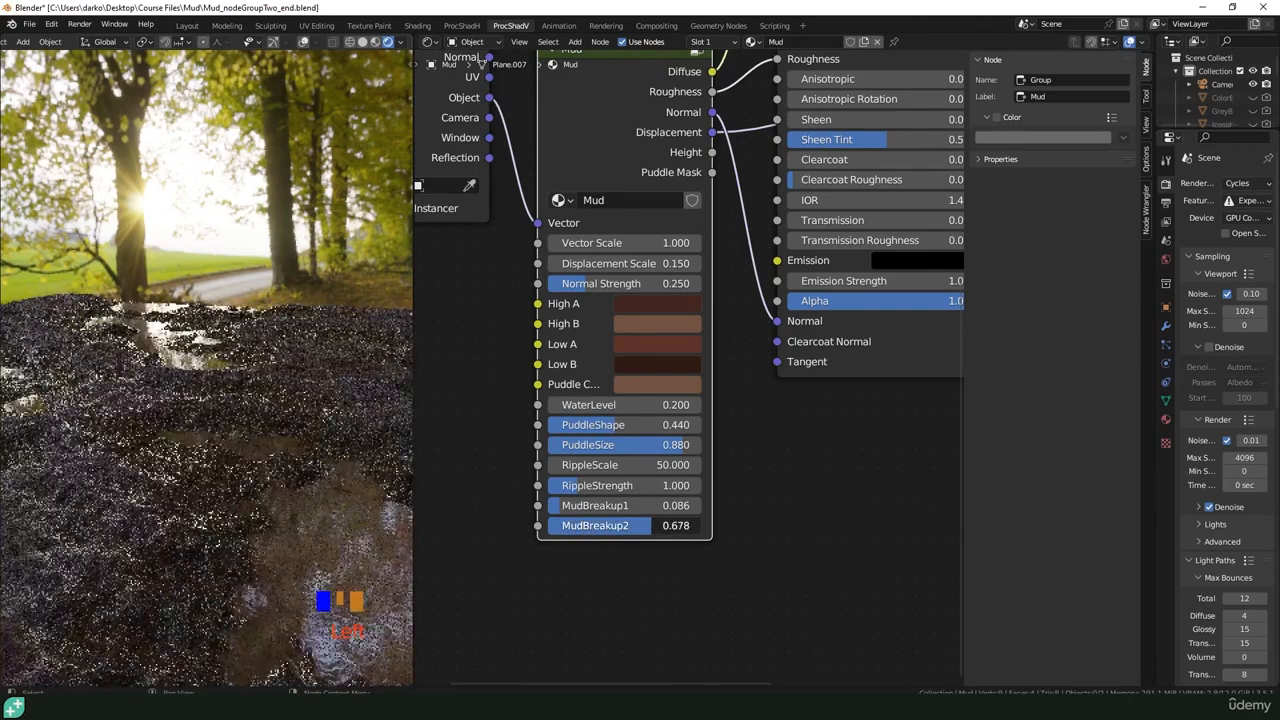
left_click_drag(595, 505, 614, 525)
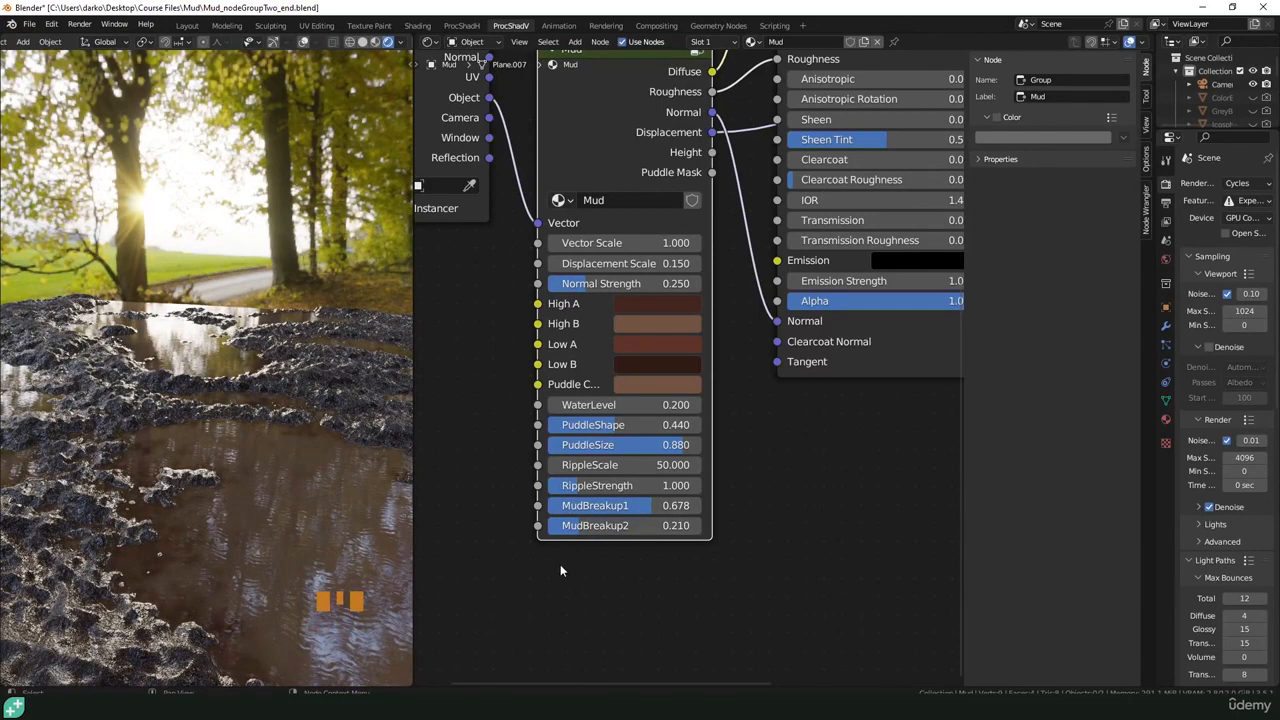
- Set both MudBreakup1 and MudBreakup2 on the Mud node to 0.5
left_click(631, 507)
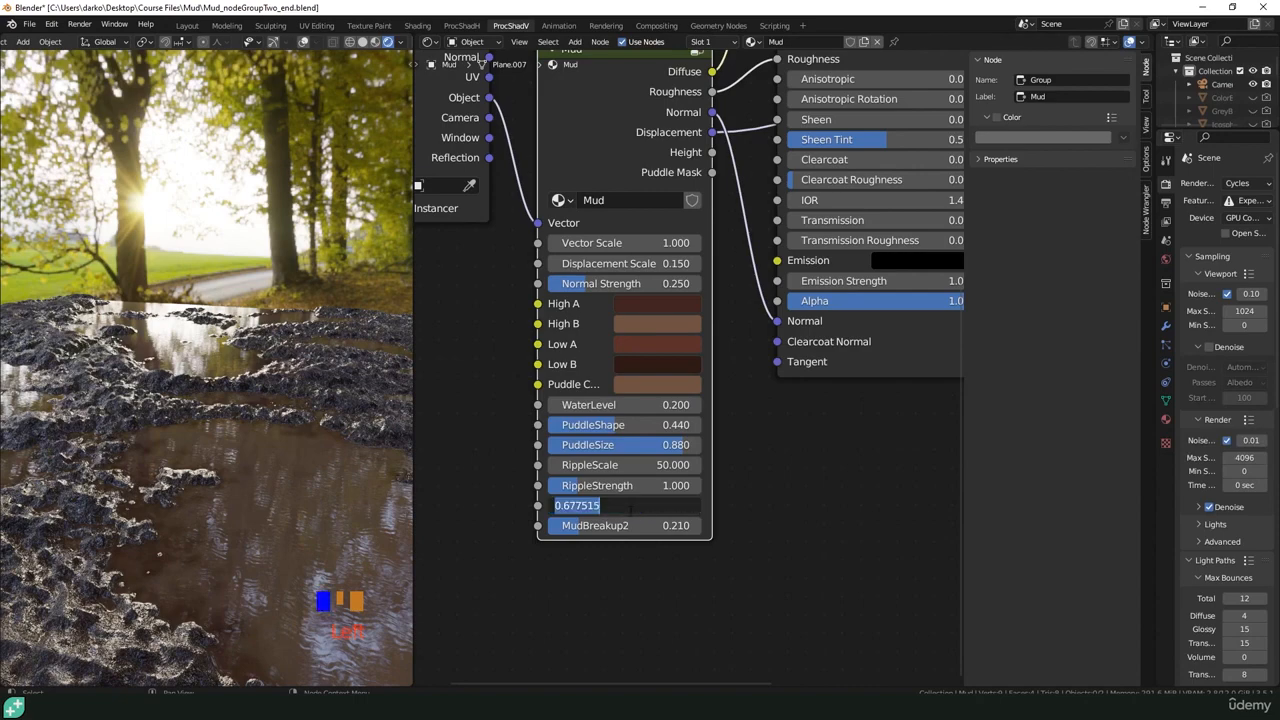
type("0.5")
key("Tab")
type("0.5")
key("Return")
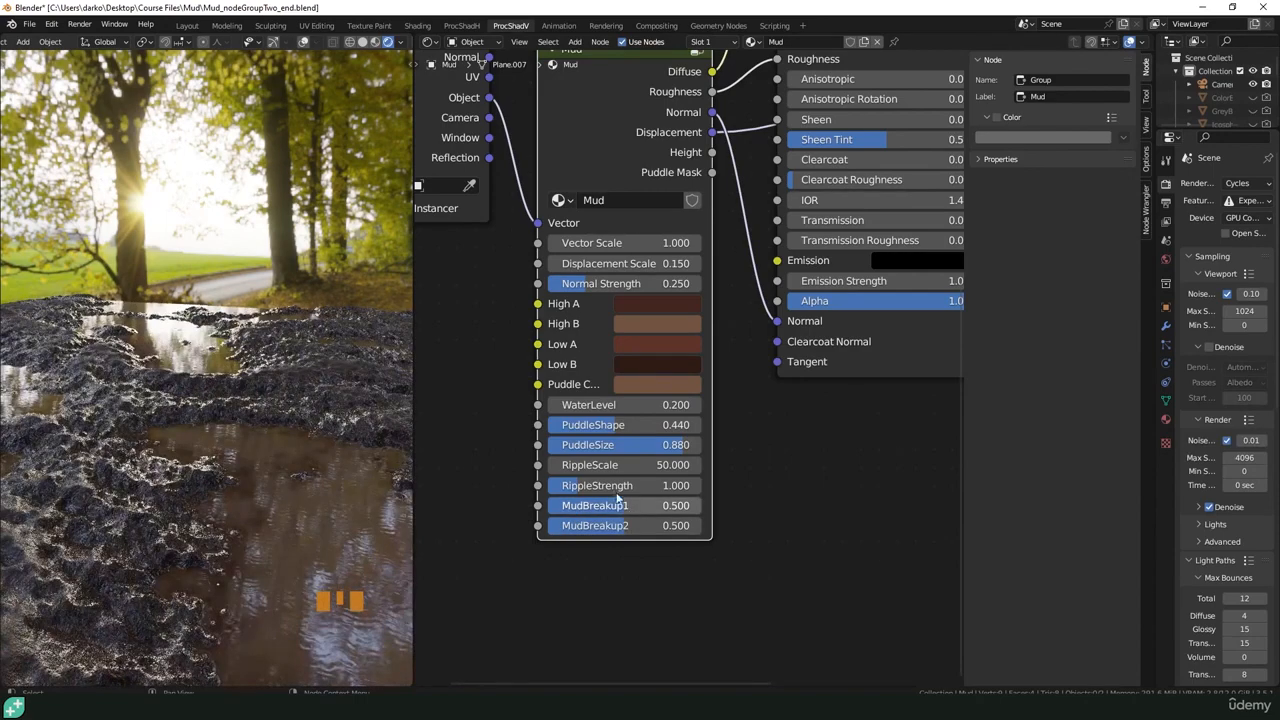
- Set the Mud node's WaterLevel to 0 and inspect the mud surface without puddles from several angles
left_click(636, 404)
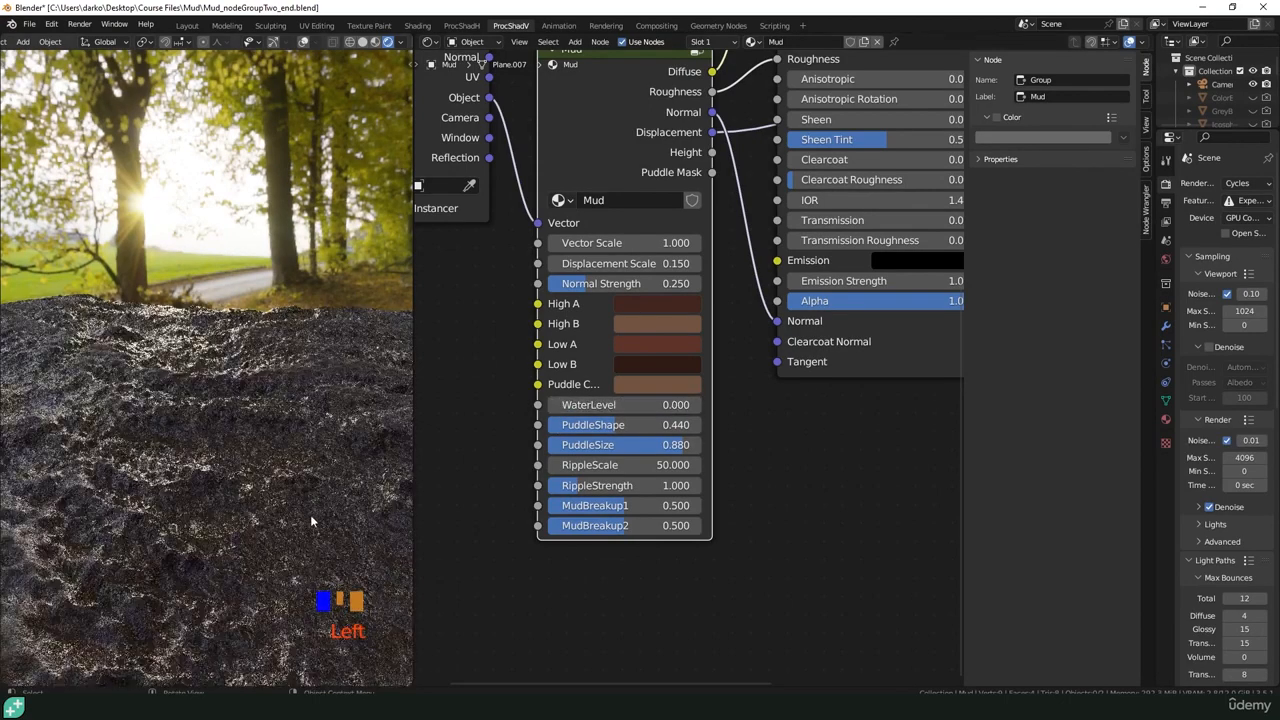
middle_click_drag(310, 514, 165, 510)
scroll(344, 510, "down", 3)
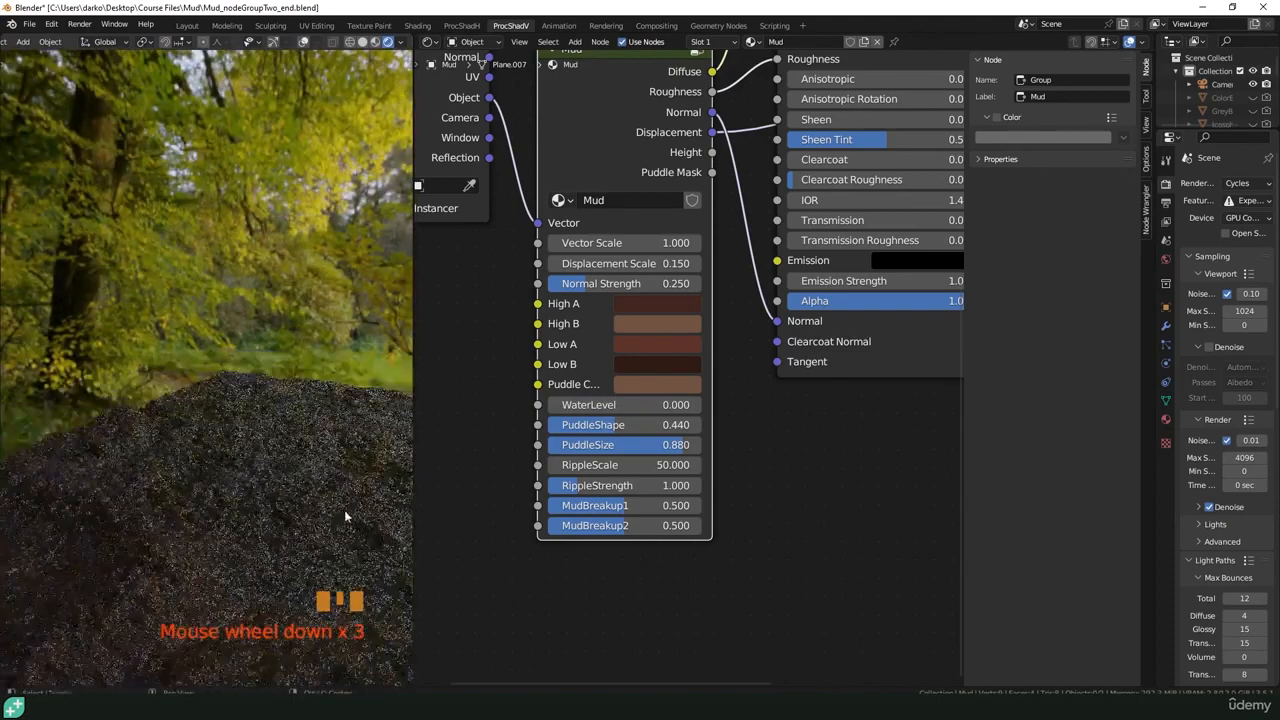
middle_click_drag(344, 510, 125, 432, "shift")
middle_click_drag(318, 468, 167, 519)
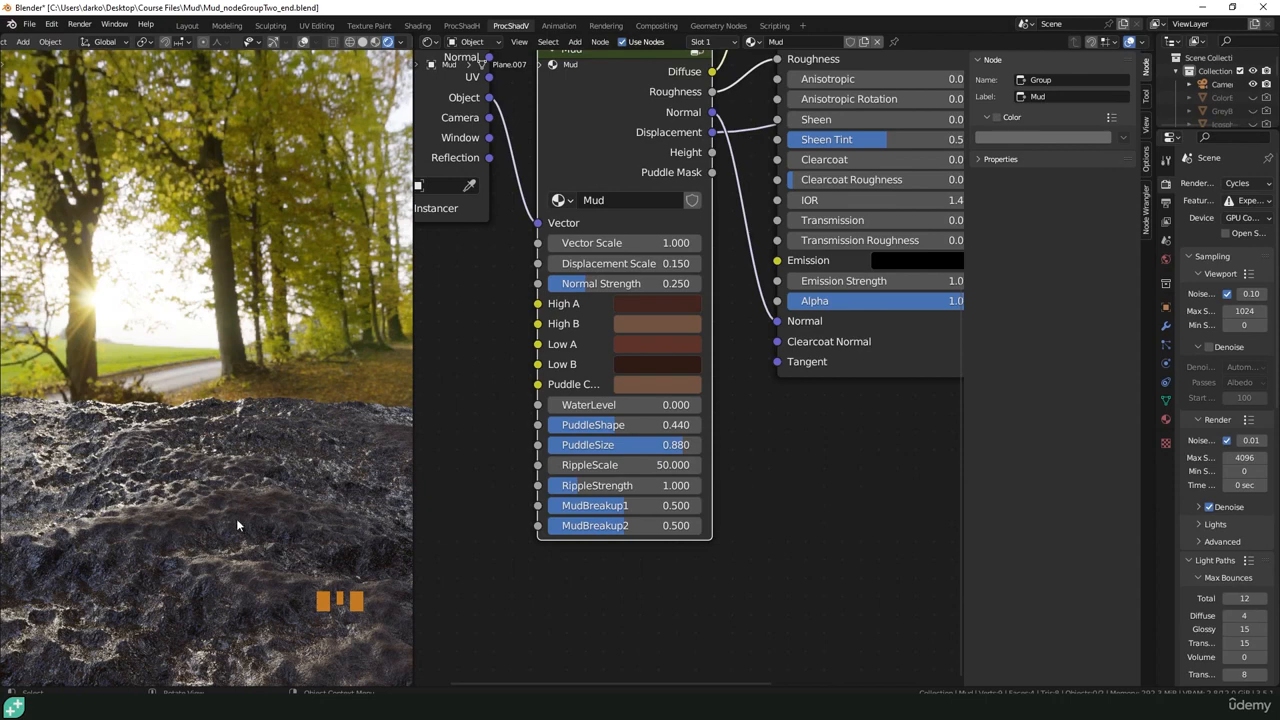
- Set the Mud node's WaterLevel to 0.2
left_click(600, 404)
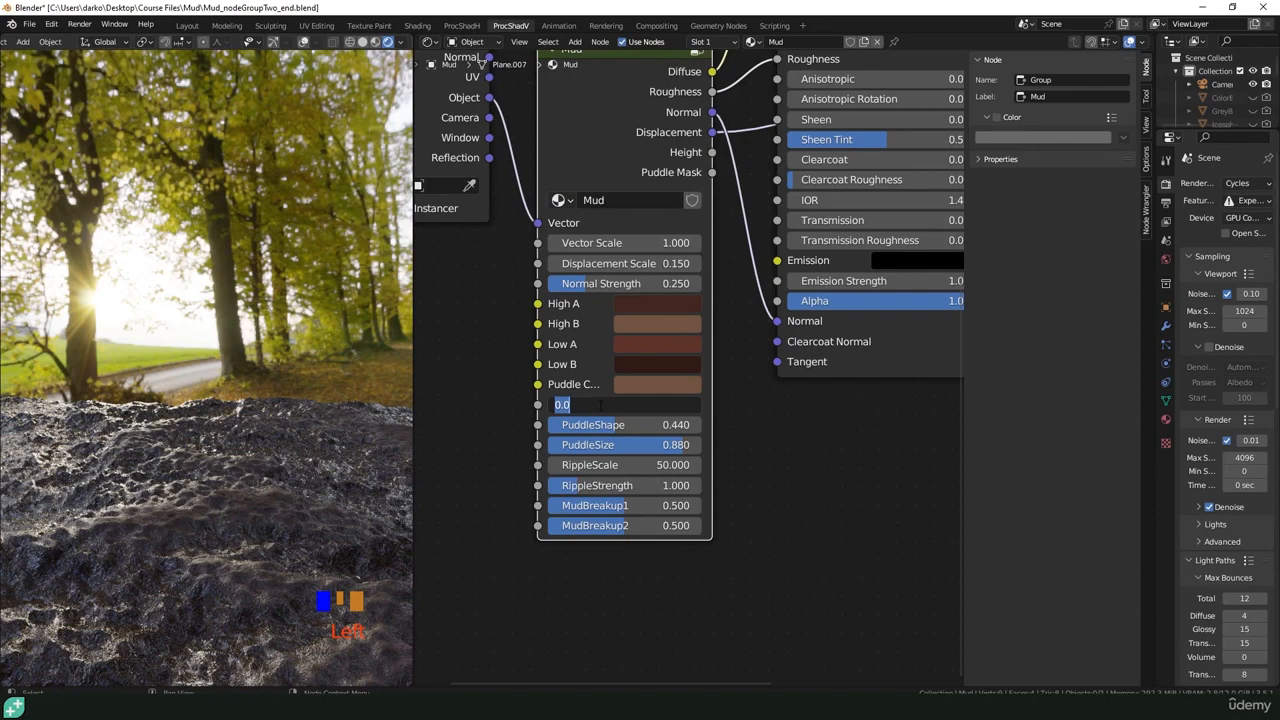
type("0.2")
key("Return")
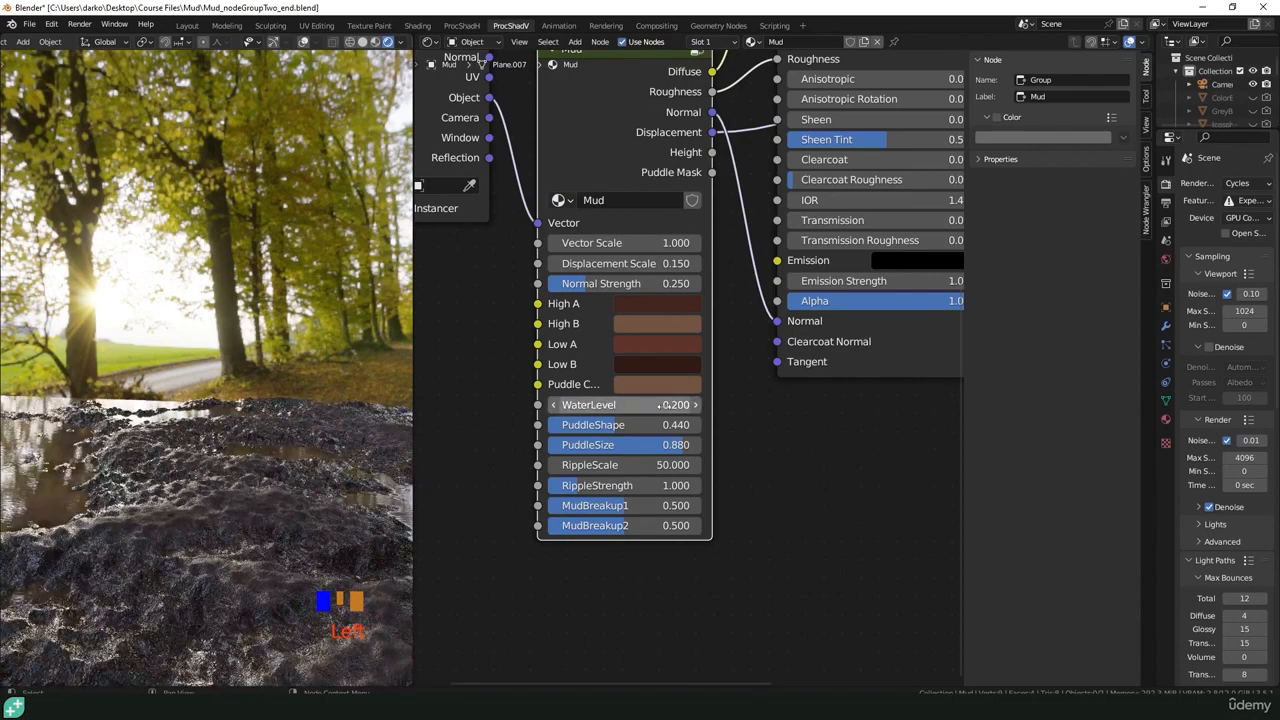
- Enter the Mud node group and move the Group Input node close to the ColorRamp above the WaterLevel frame
key("Tab")
scroll(632, 412, "down", 1)
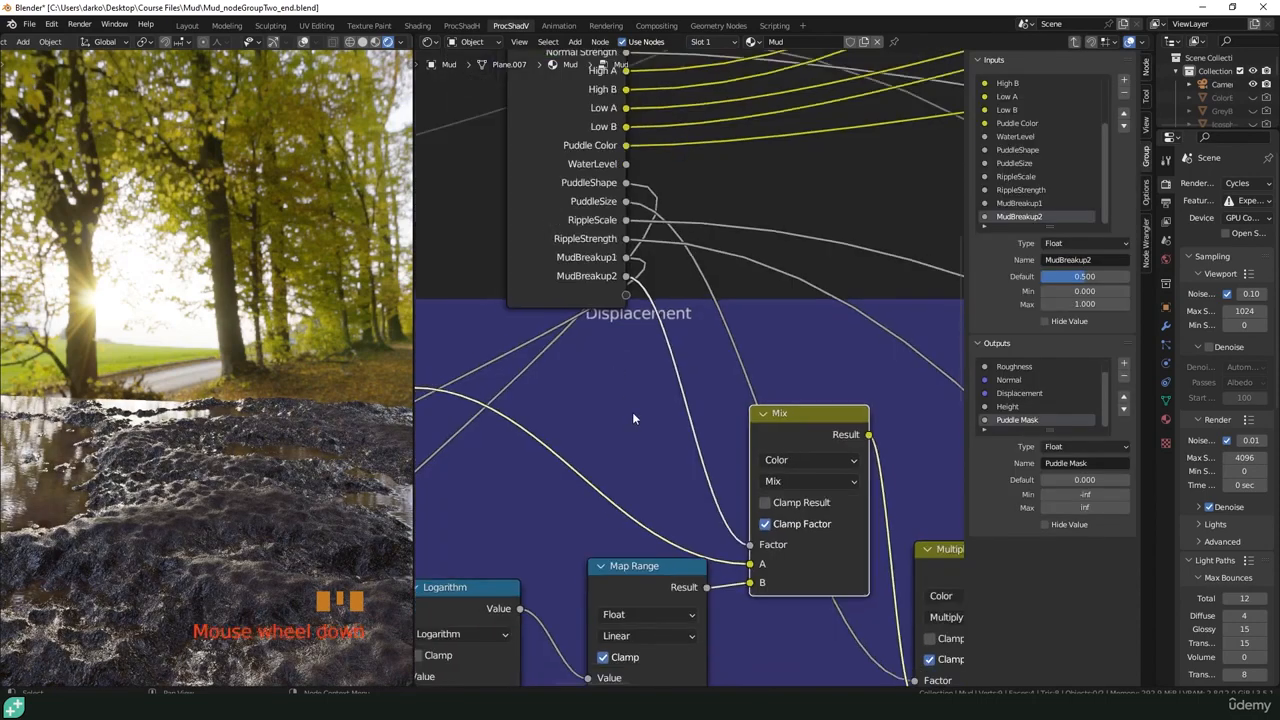
scroll(632, 412, "down", 5)
middle_click_drag(810, 355, 625, 390, "shift")
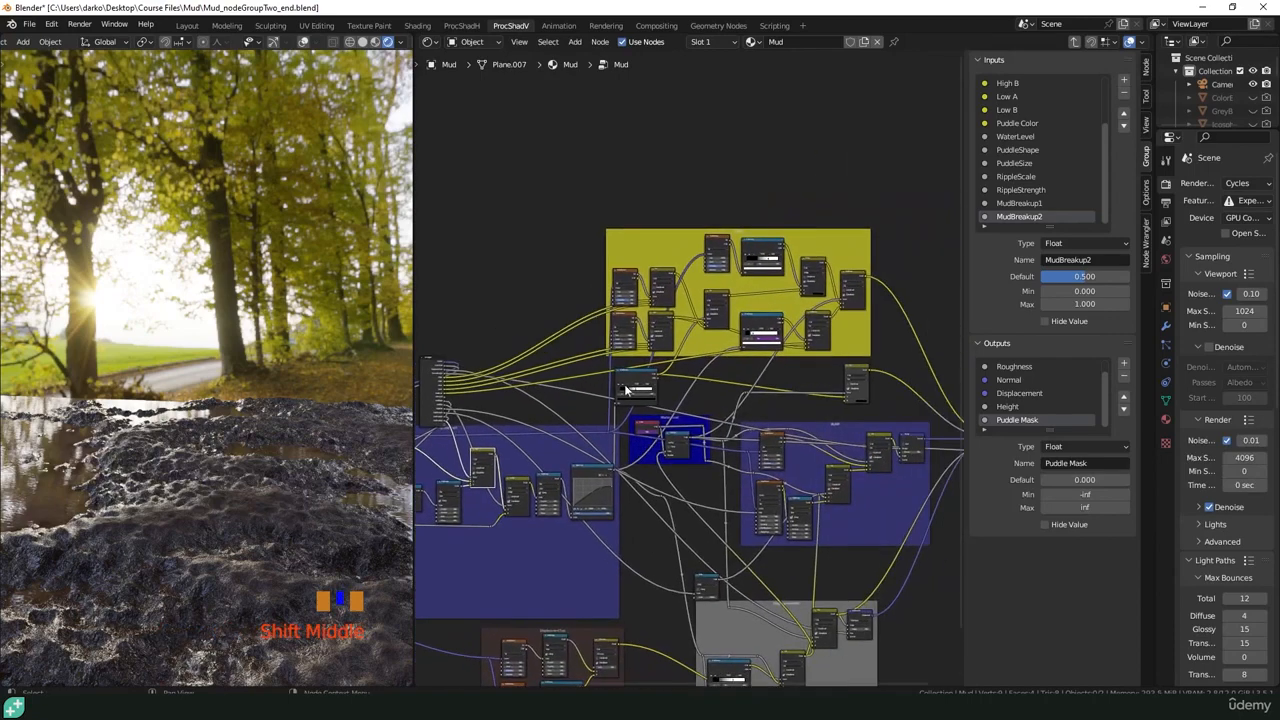
scroll(627, 390, "down", 3)
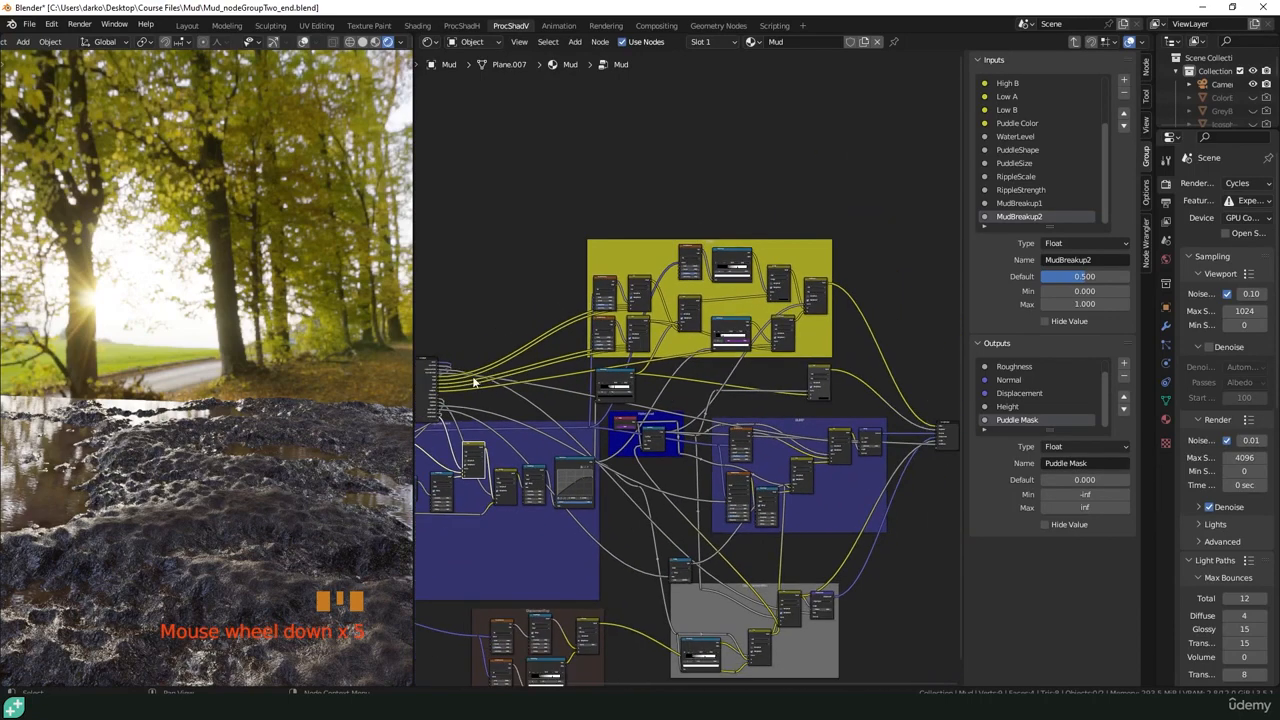
middle_click_drag(475, 382, 524, 380)
left_click_drag(475, 369, 592, 312)
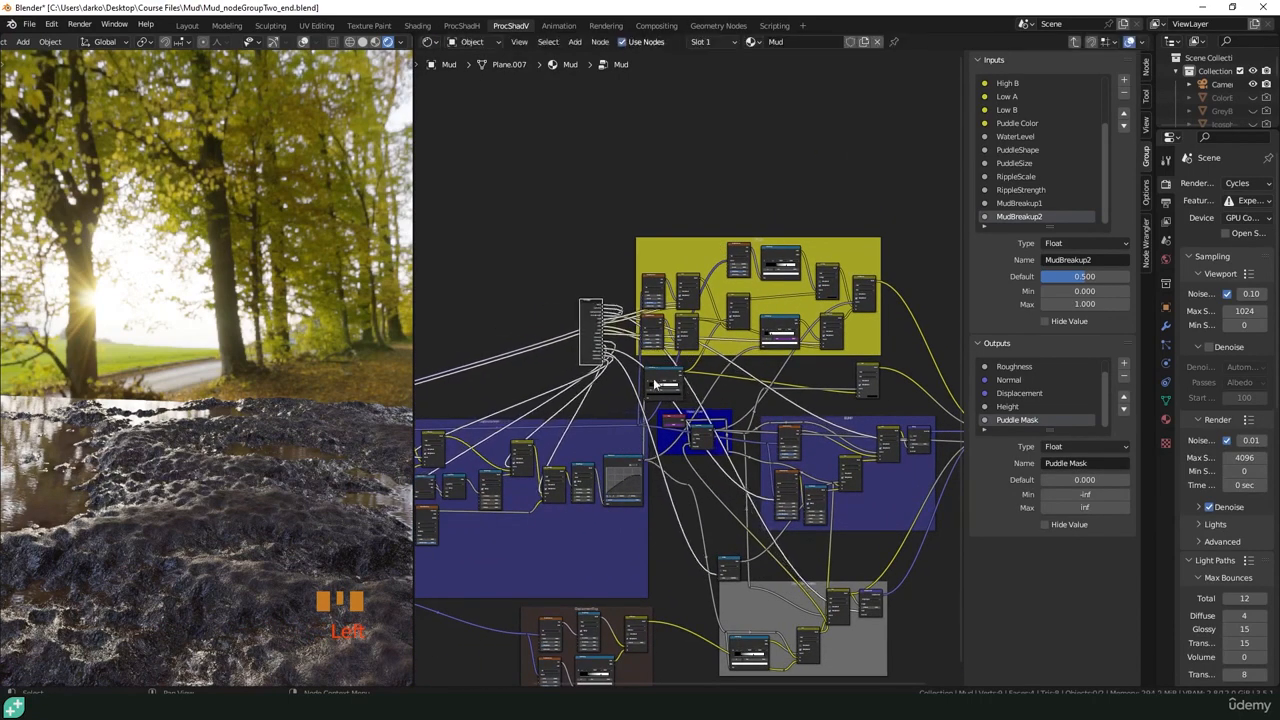
- Check the positions of the black and white stops on the ColorRamp above the WaterLevel frame
scroll(655, 385, "up", 20)
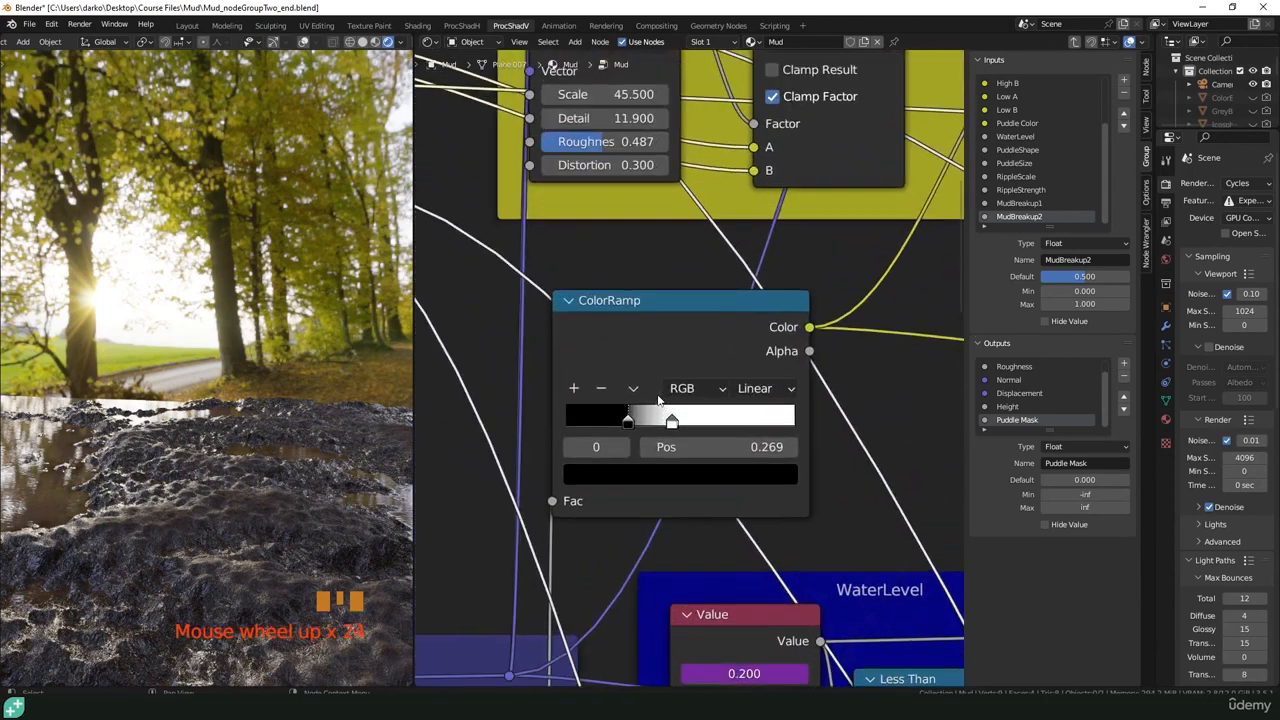
scroll(658, 400, "up", 4)
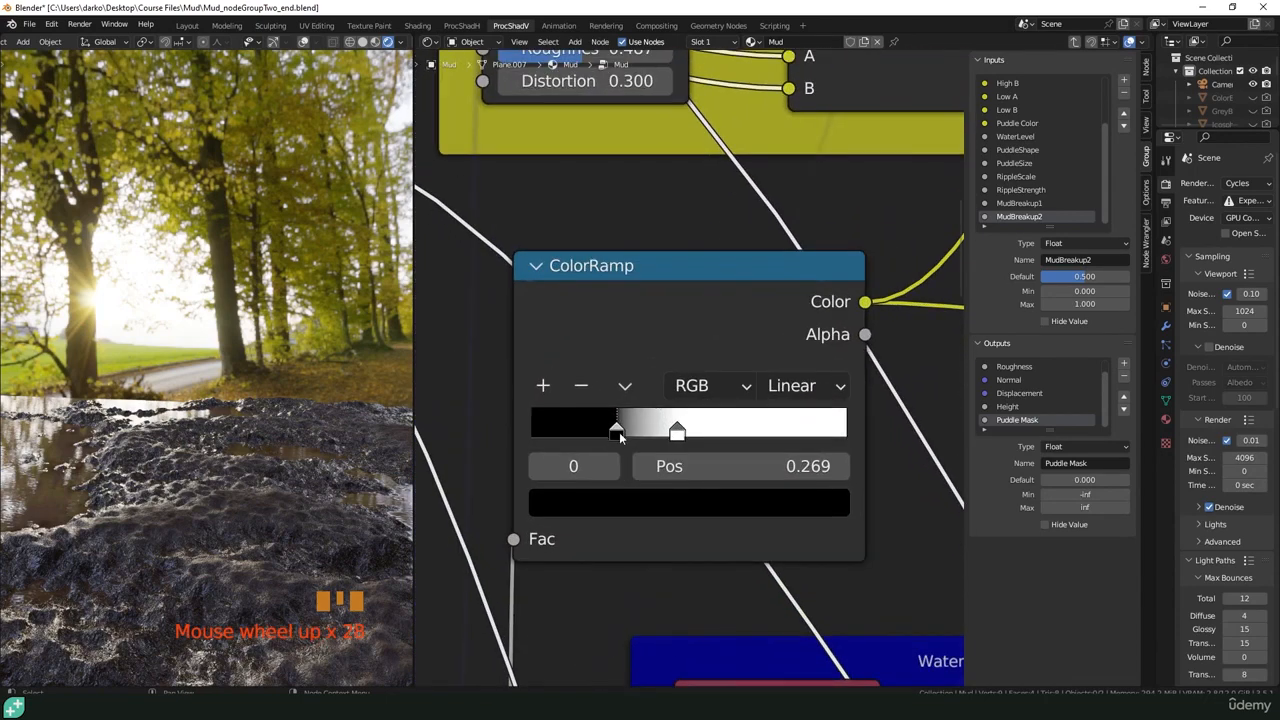
left_click(617, 432)
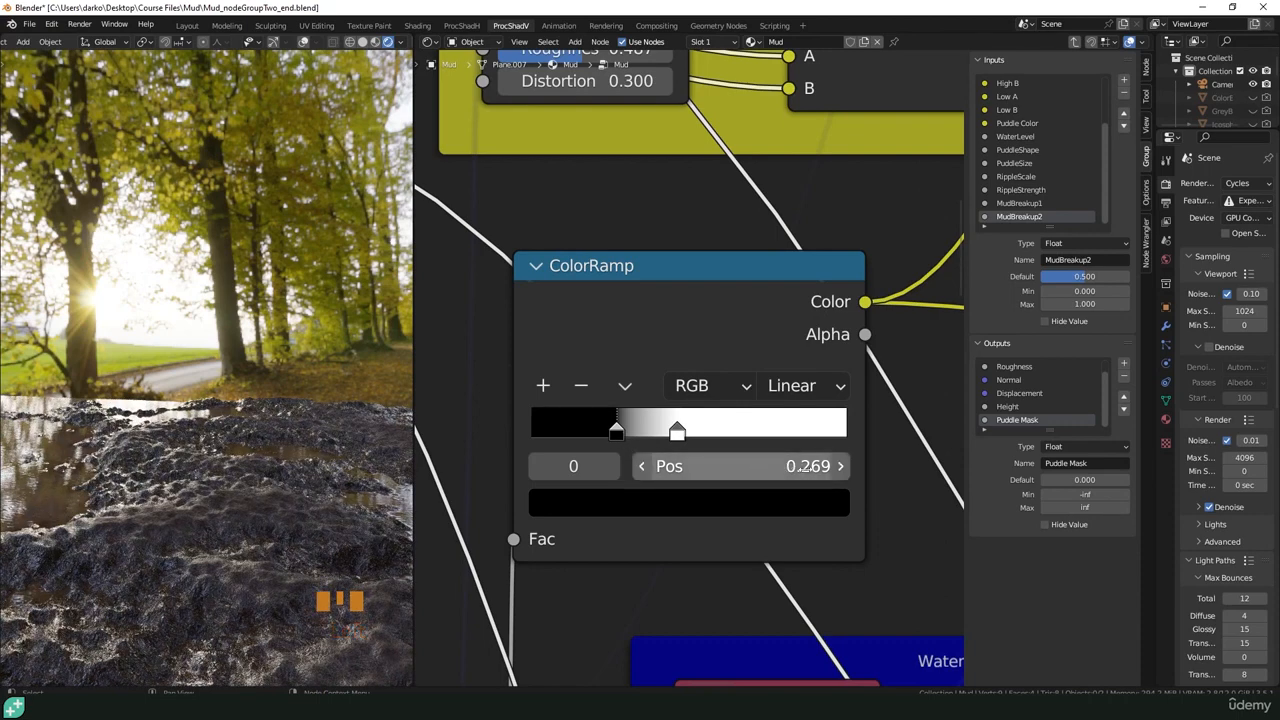
left_click(677, 432)
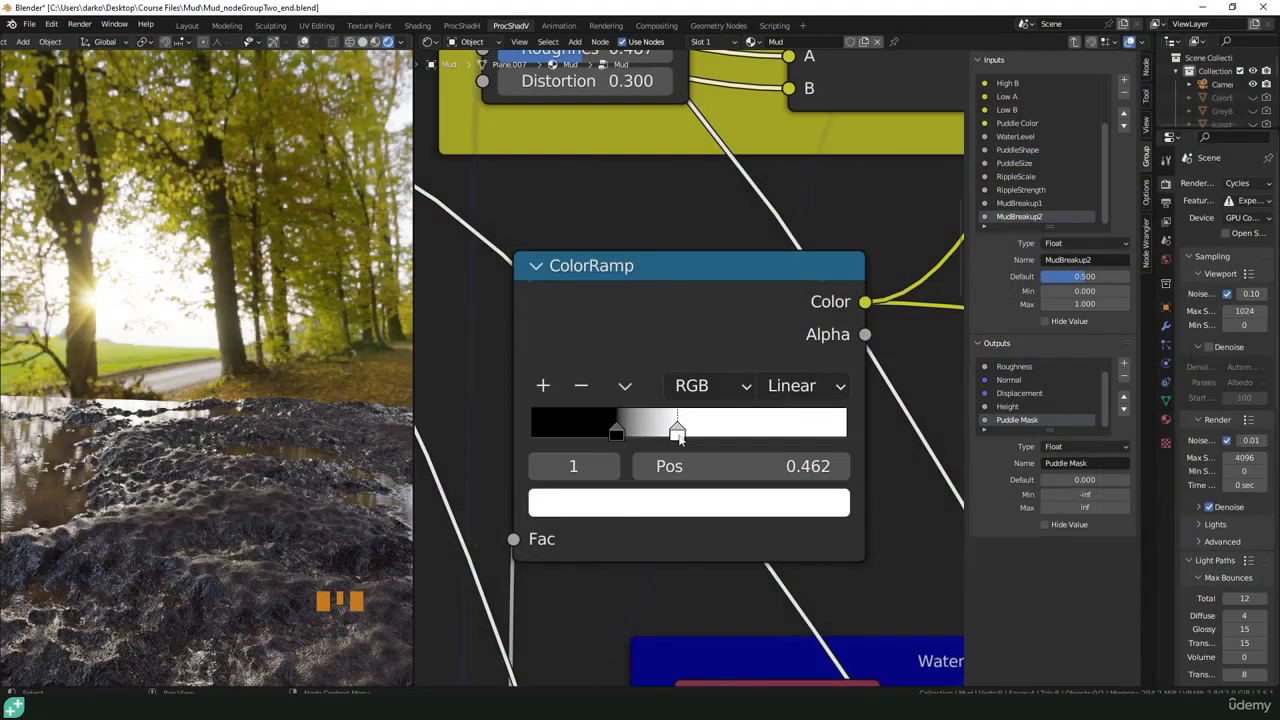
- Add a new float input to the Mud group after MudBreakup2 and name it Wetness Level
scroll(678, 437, "down", 6)
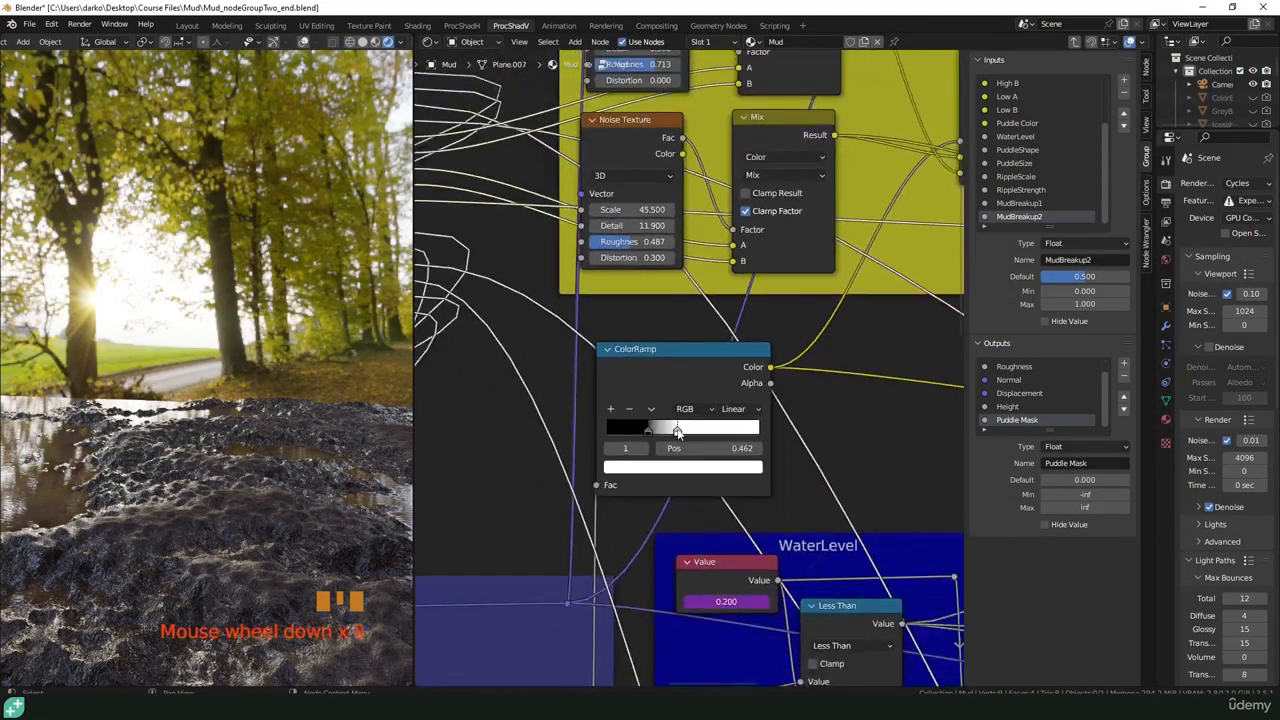
middle_click_drag(656, 432, 710, 433, "shift")
scroll(710, 433, "up", 4)
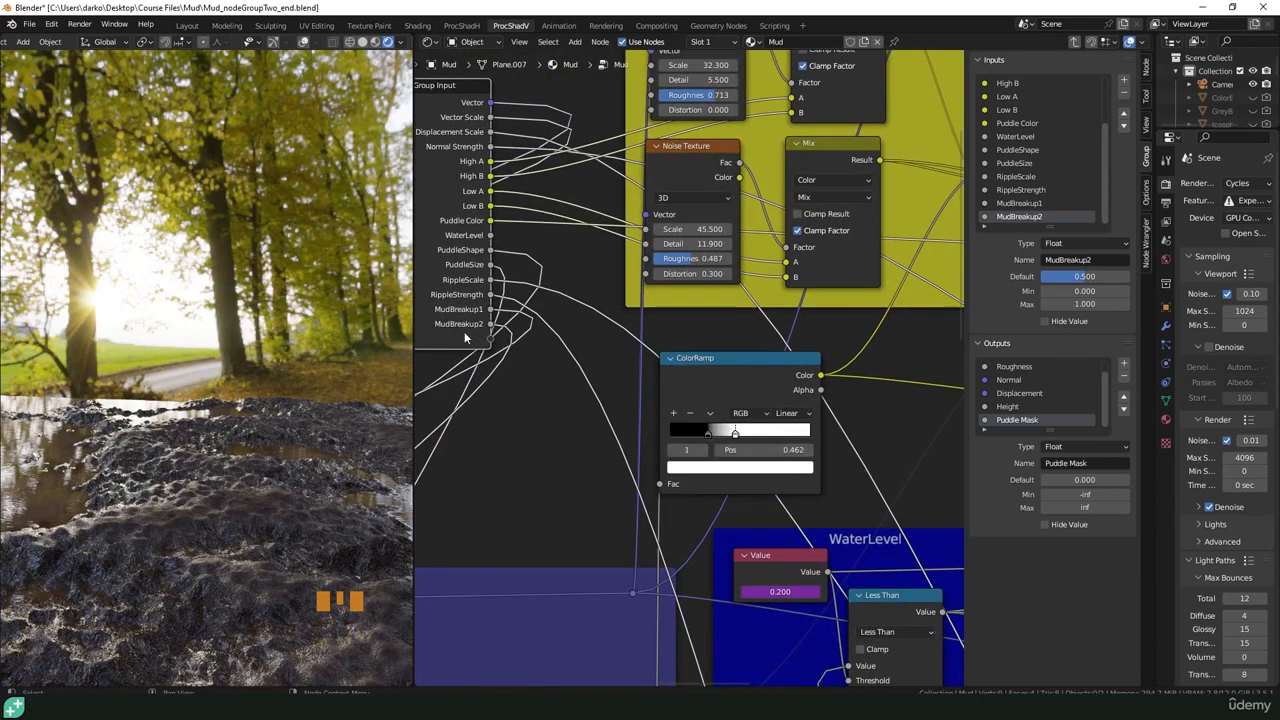
left_click(1124, 80)
left_click_drag(1105, 142, 1104, 178)
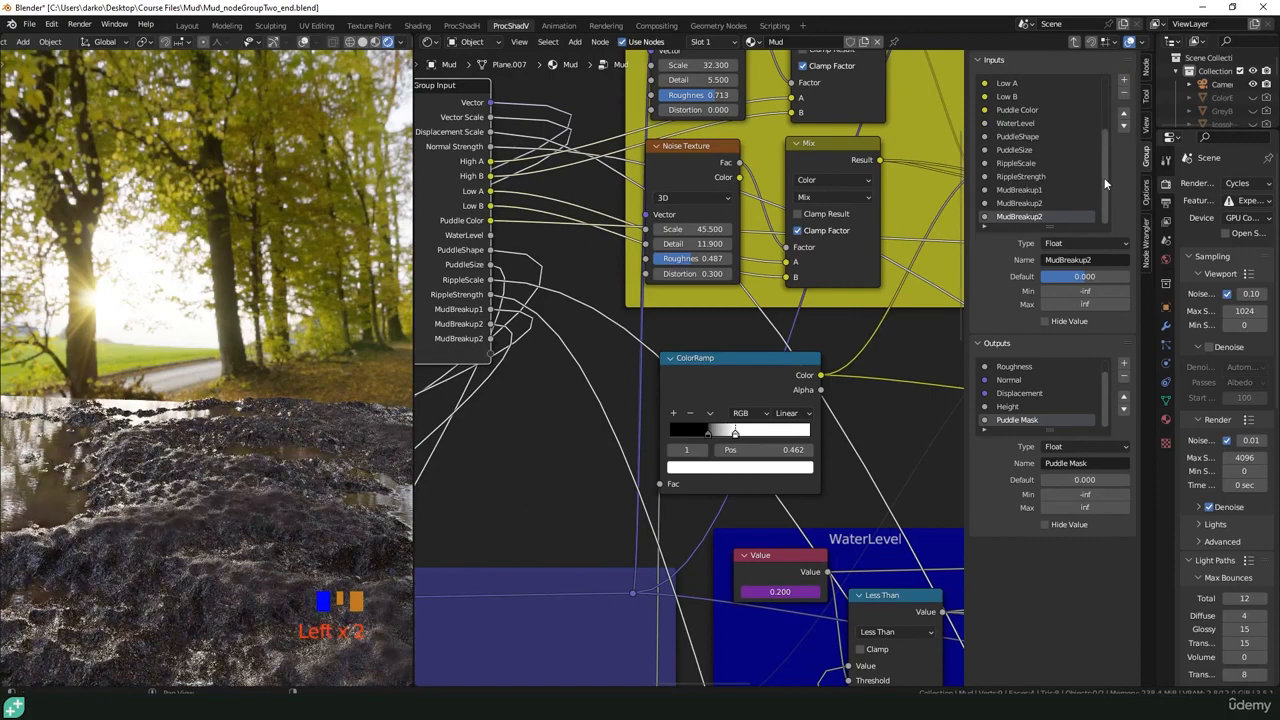
left_click(1019, 218)
left_click(1080, 261)
type("Wet")
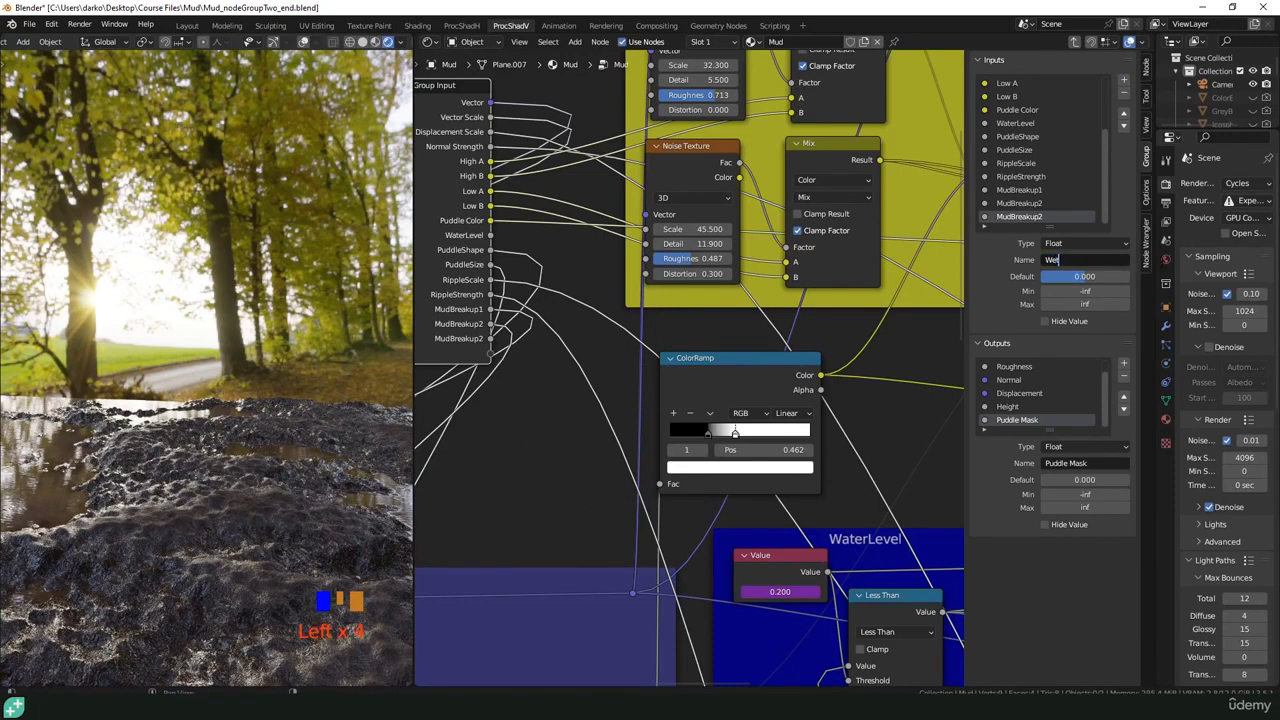
type("ness Level")
key("Return")
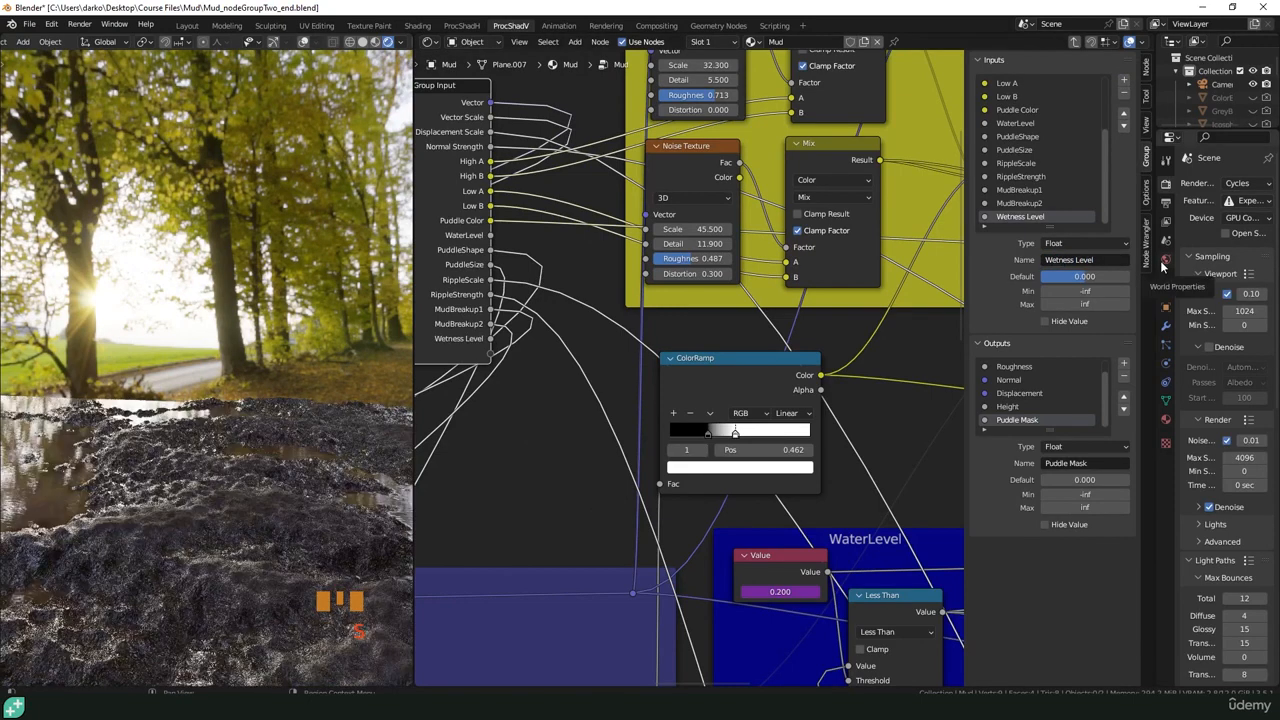
- Limit the Wetness Level input to a minimum of 0 and a maximum of 0.8
left_click(1085, 292)
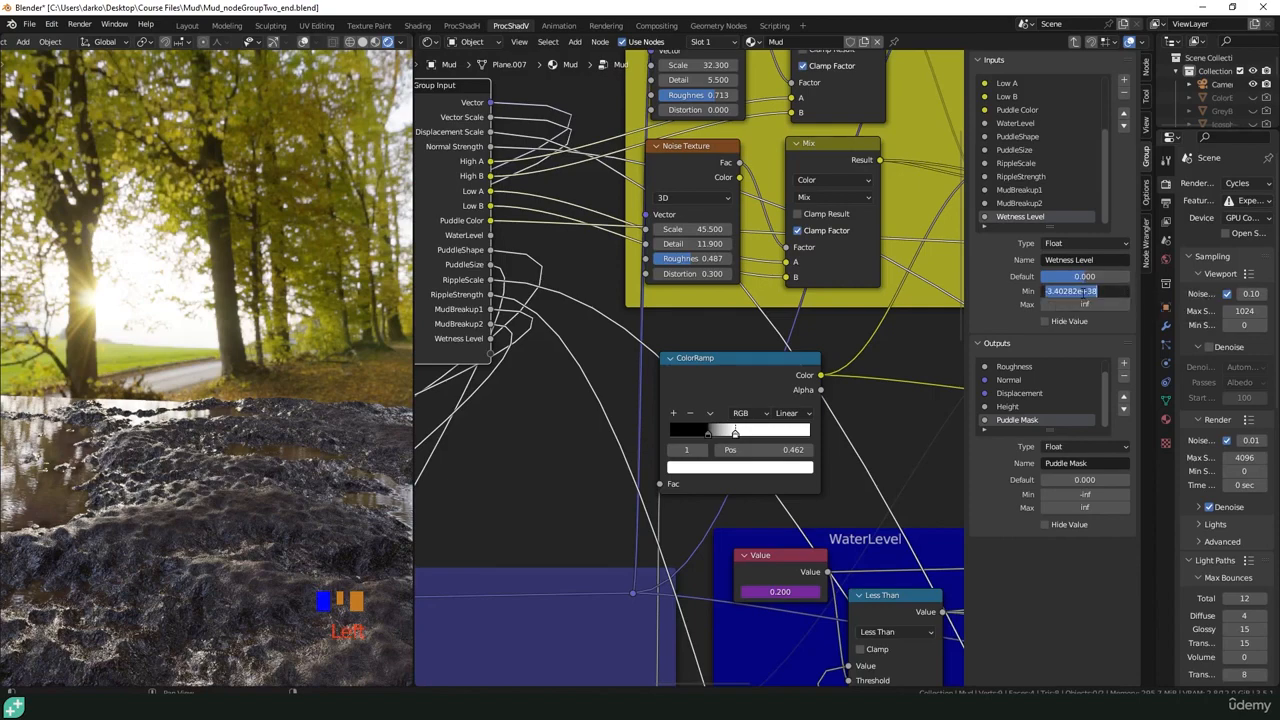
type("0")
key("Return")
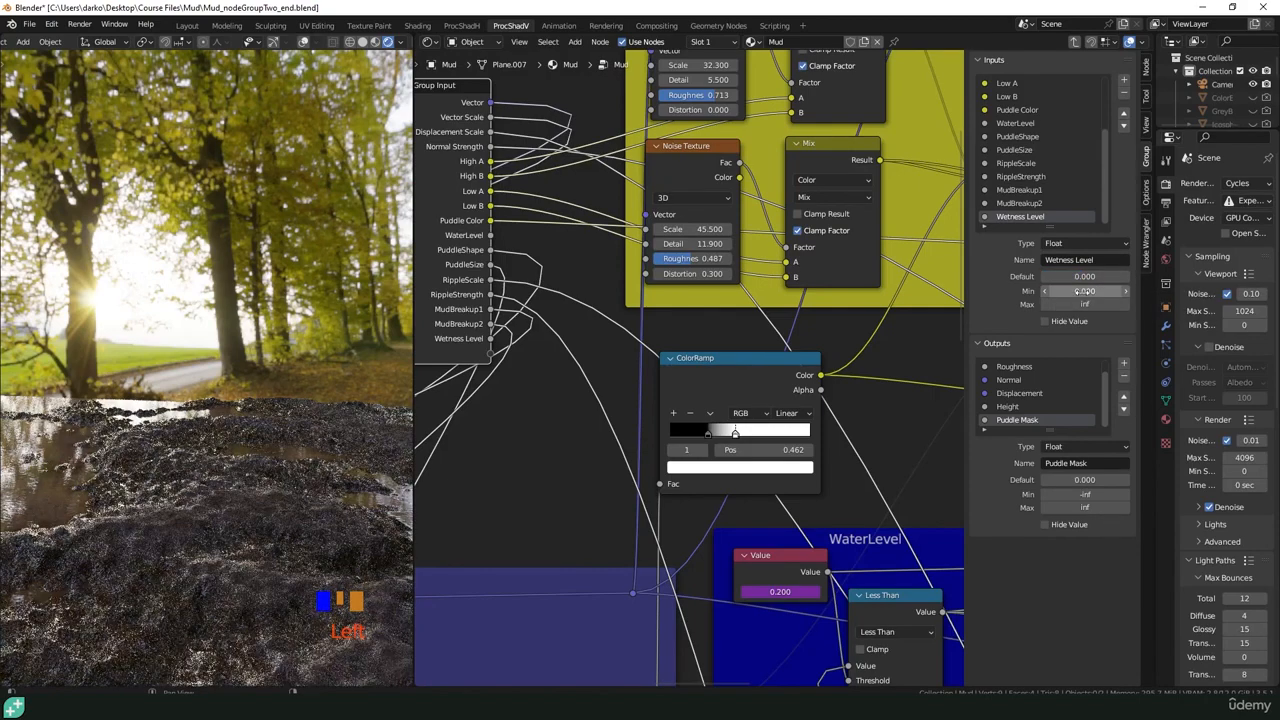
left_click(1084, 304)
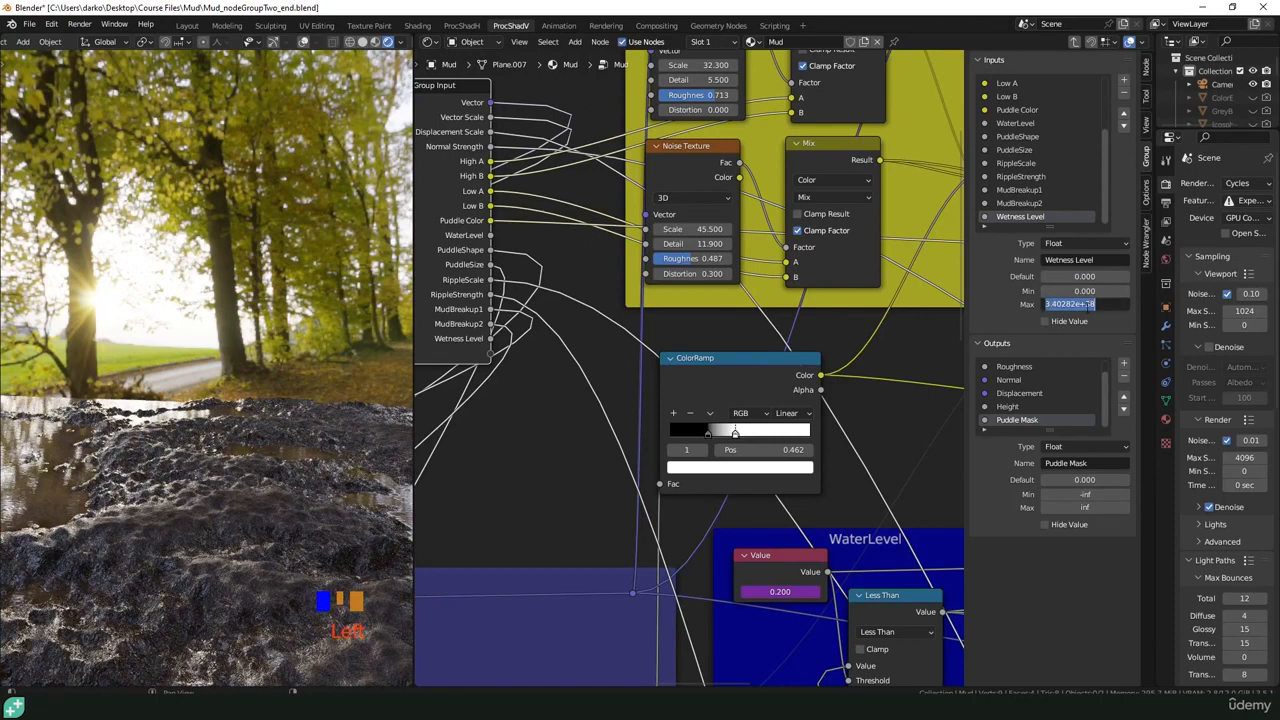
type("0")
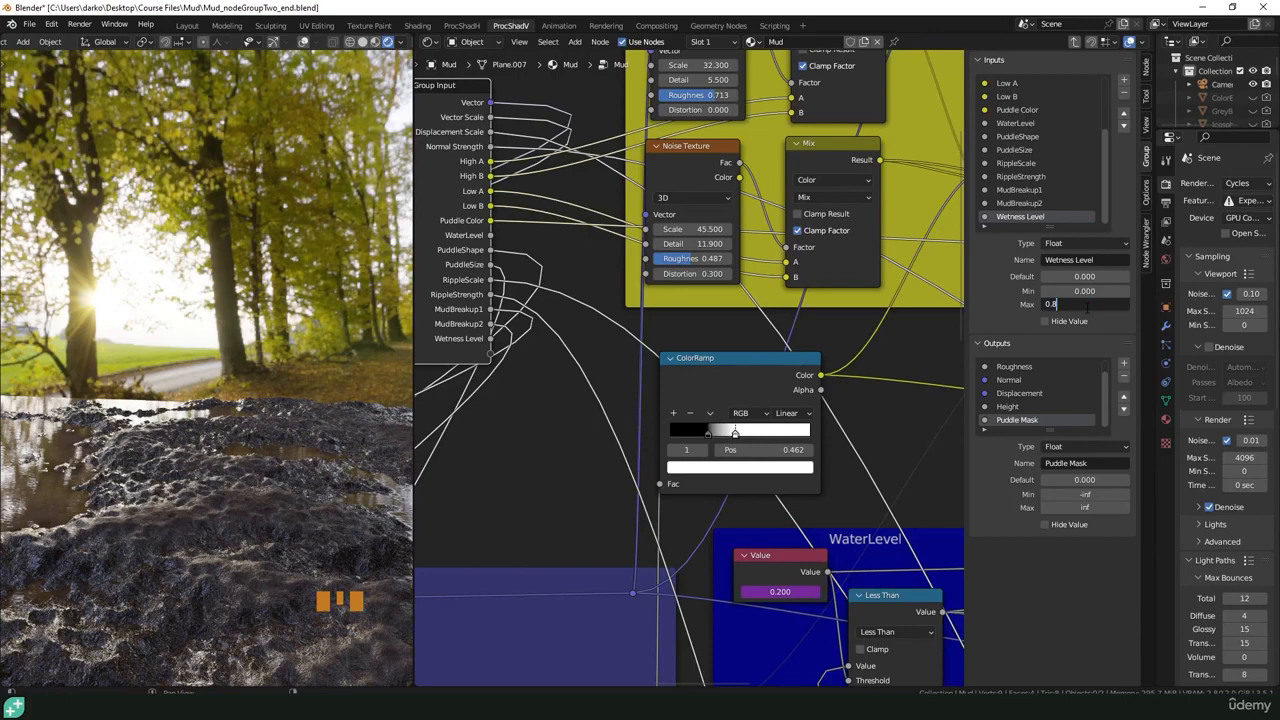
type(".8")
key("Return")
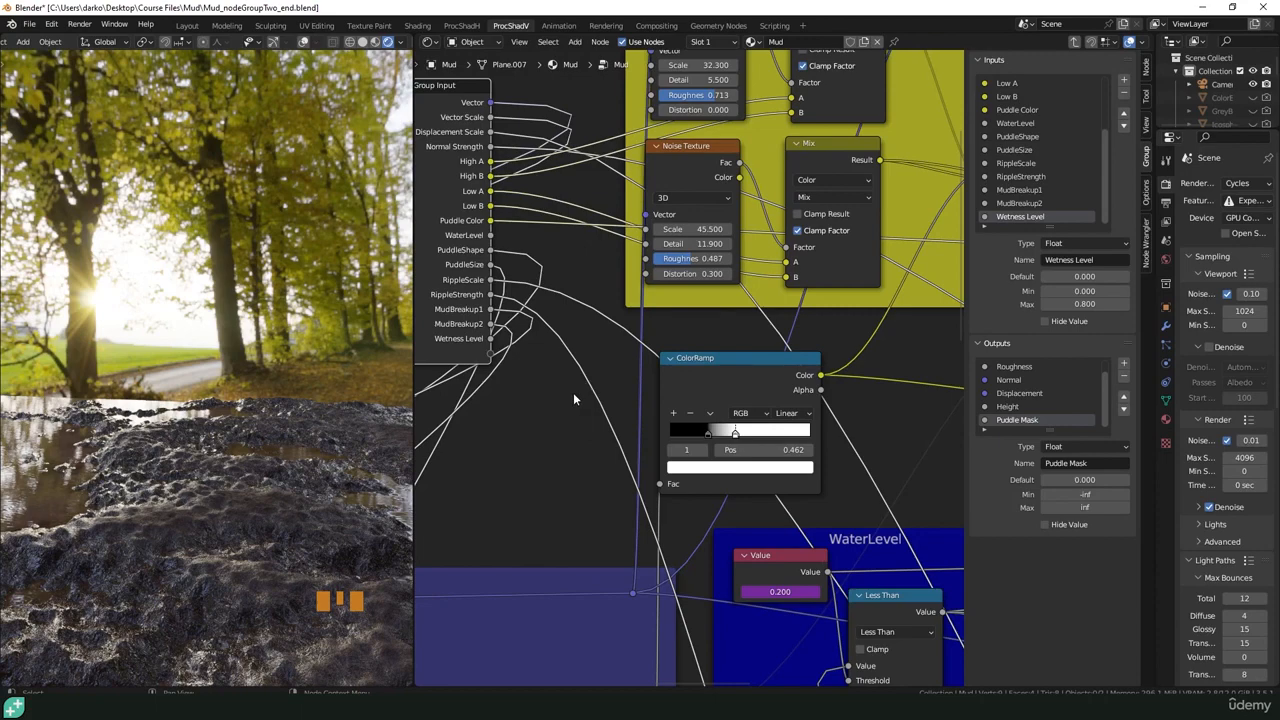
- Copy the Mud node's Wetness Level as a new driver and paste it onto the position of the ColorRamp's black stop
key("Tab")
scroll(646, 525, "up", 3)
right_click(642, 487)
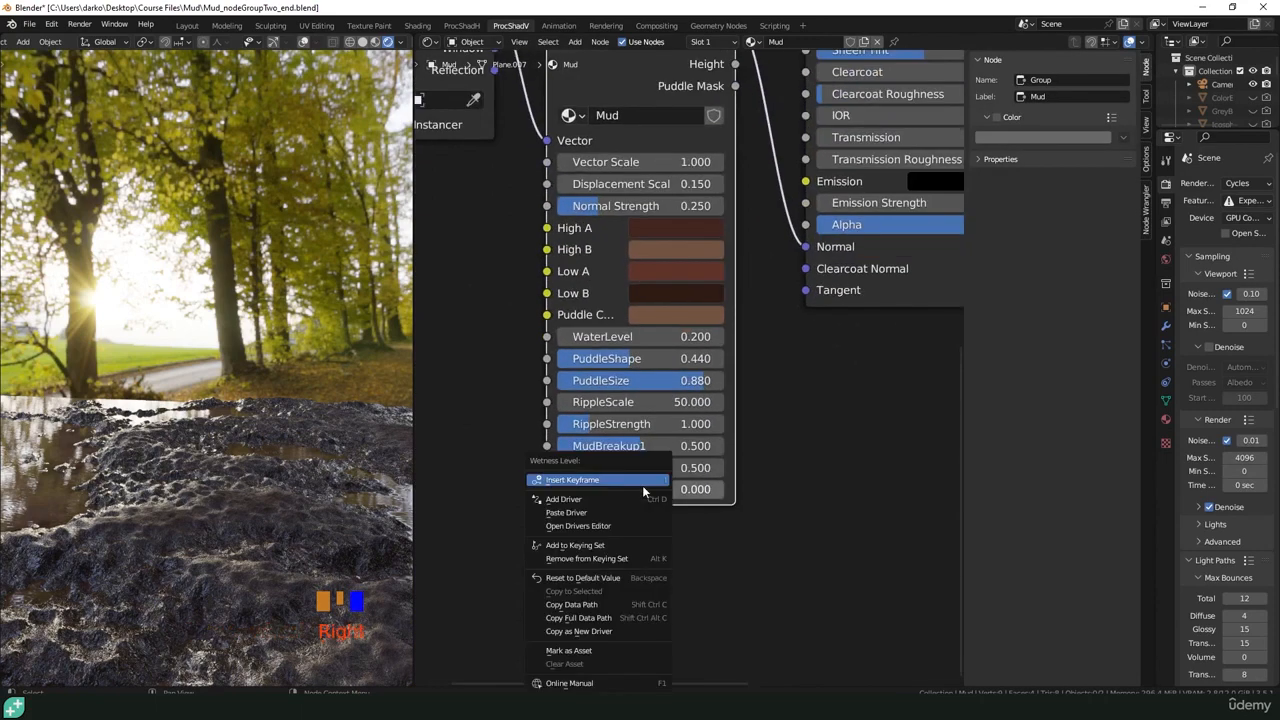
left_click(569, 631)
key("Tab")
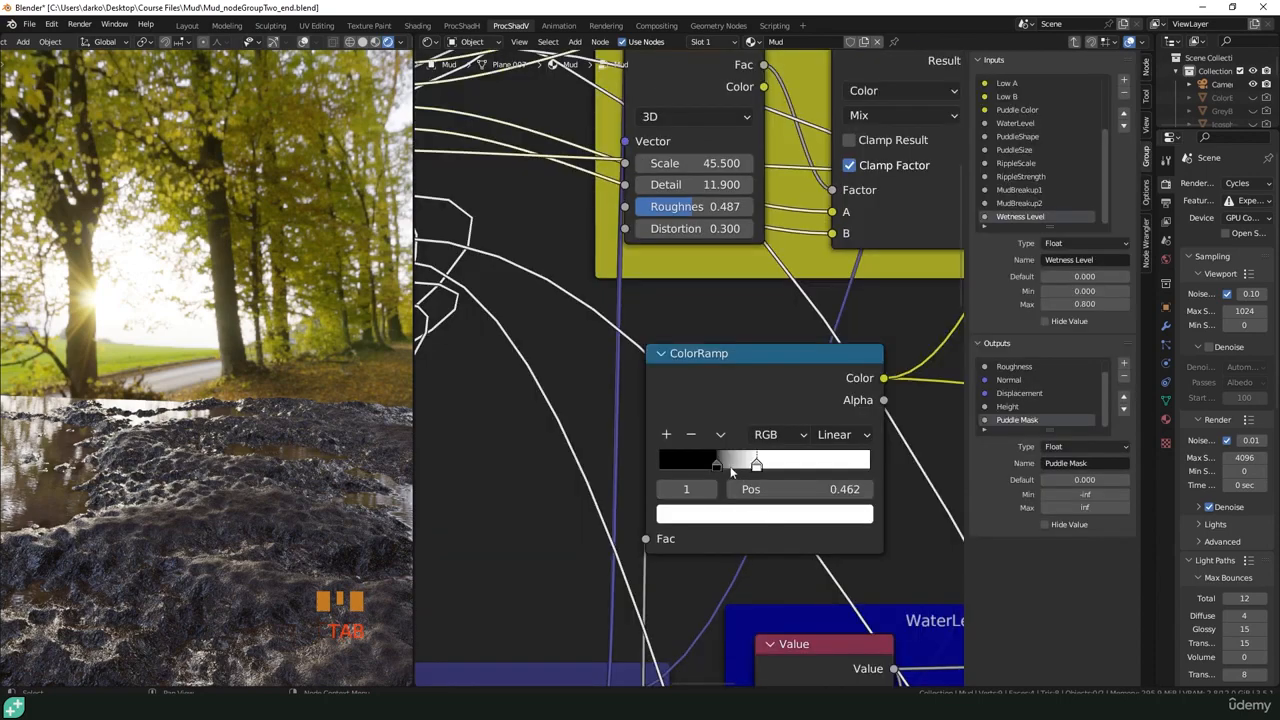
left_click(714, 464)
right_click(790, 490)
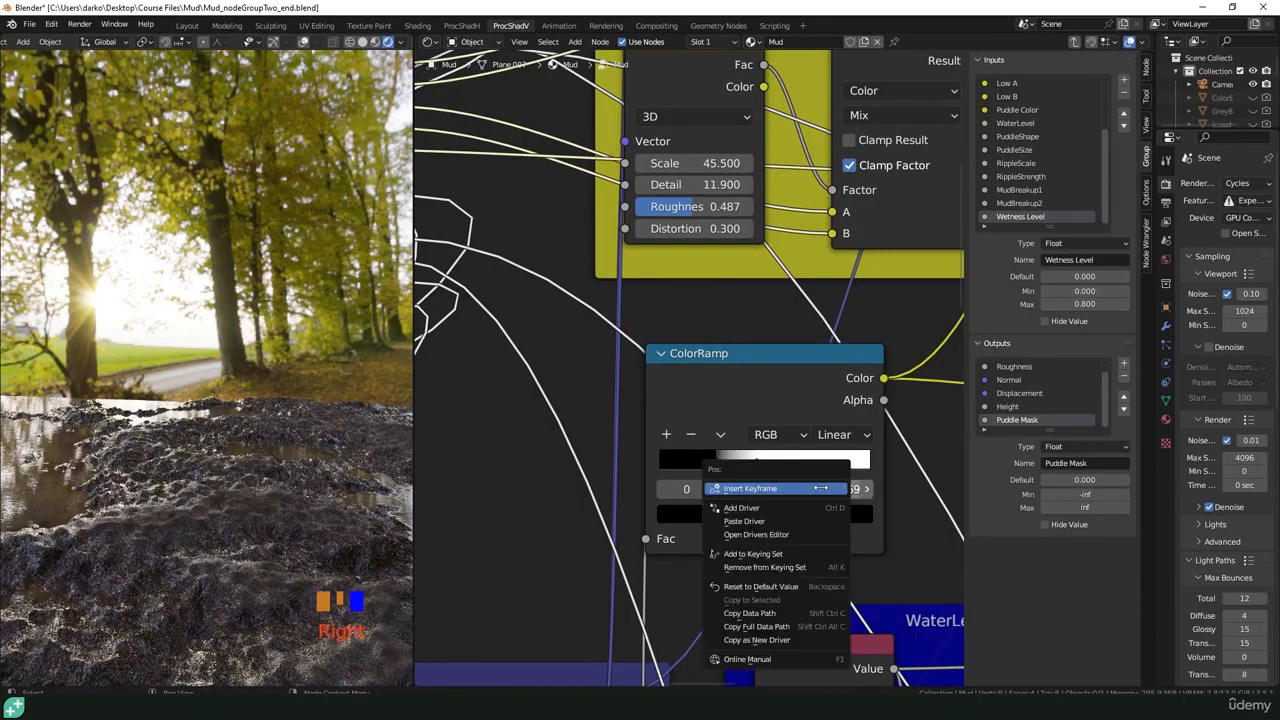
left_click(787, 520)
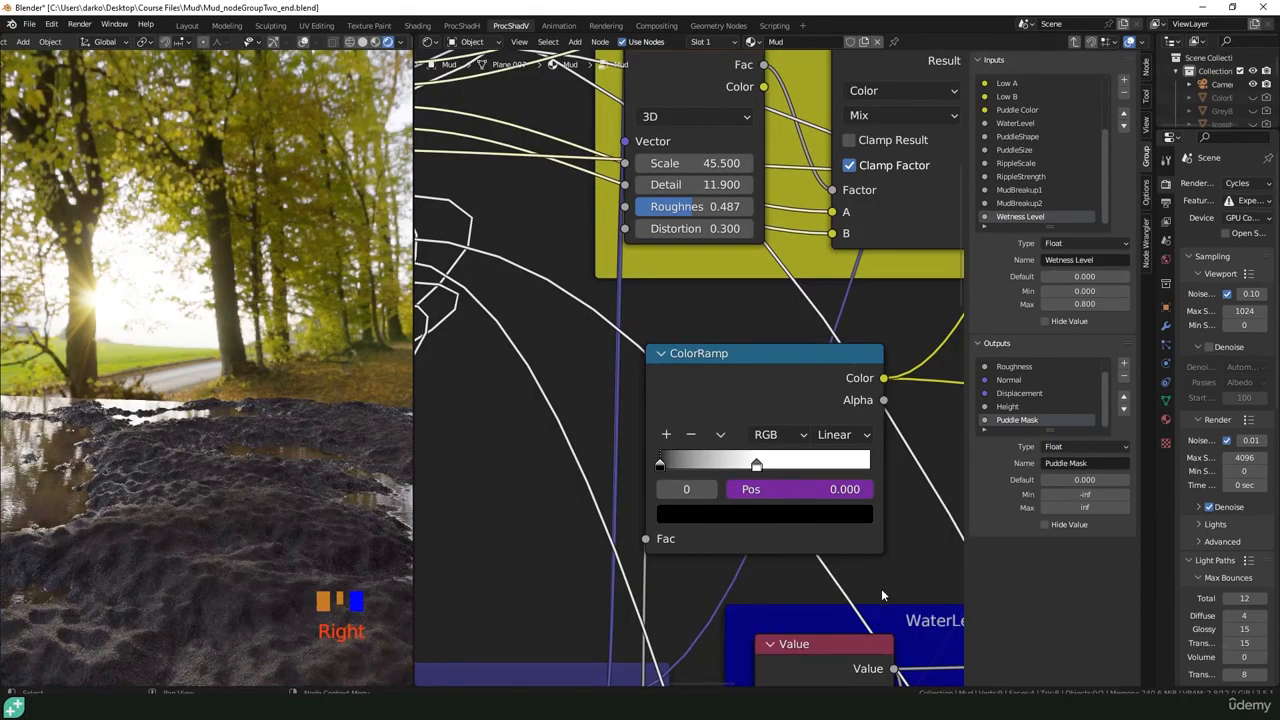
- Paste the Wetness Level driver onto the position of the ColorRamp's white stop
left_click(757, 468)
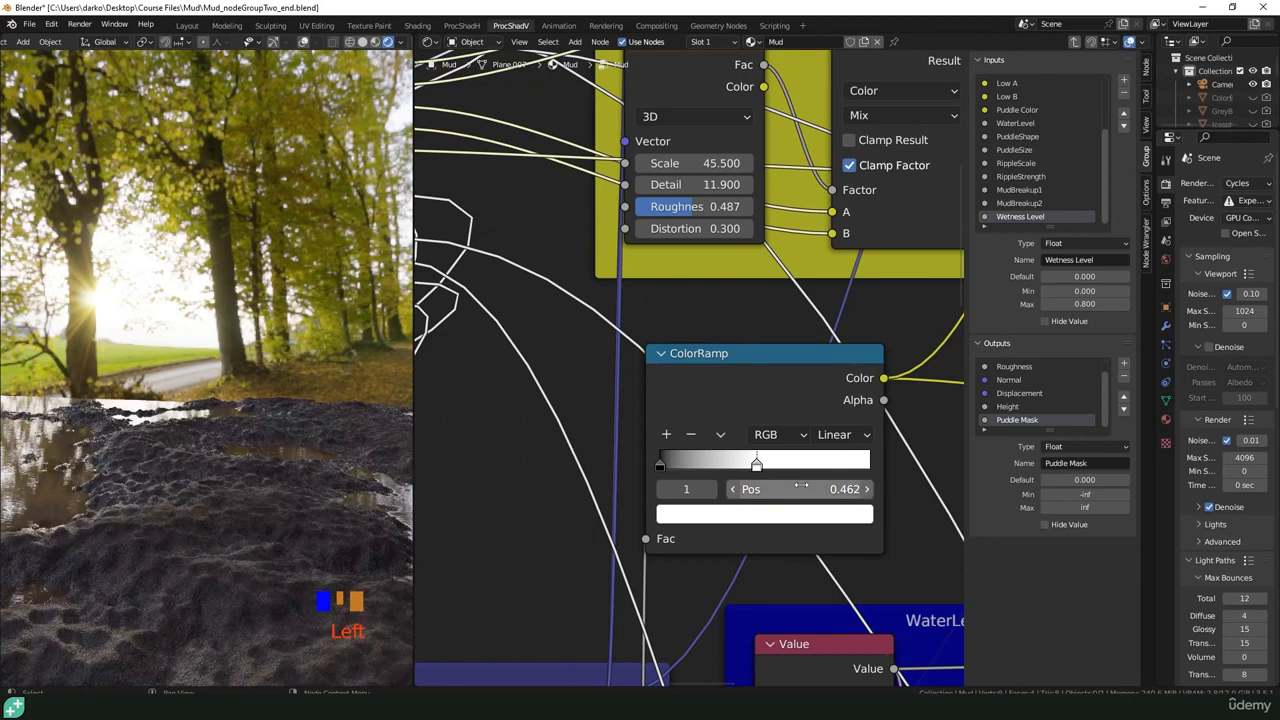
right_click(797, 488)
left_click(793, 486)
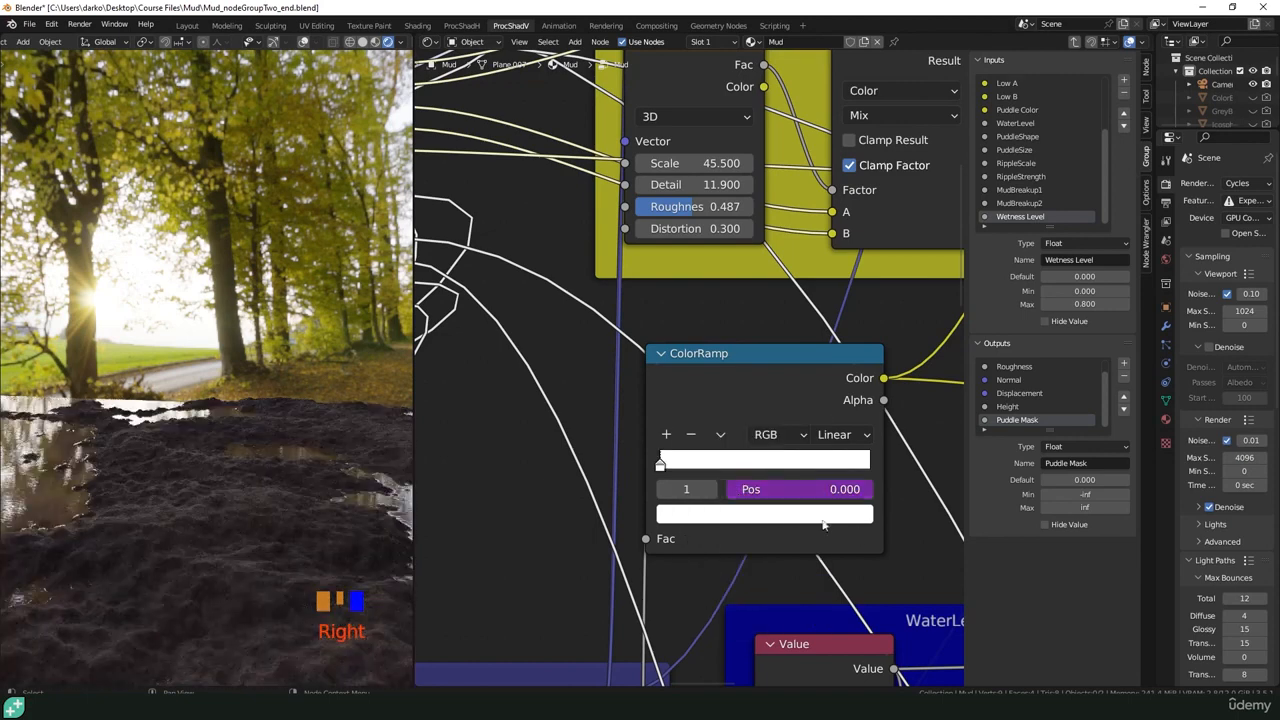
- Change the white stop's driver to a Scripted Expression with the formula default_value+0.2
right_click(788, 488)
left_click(714, 500)
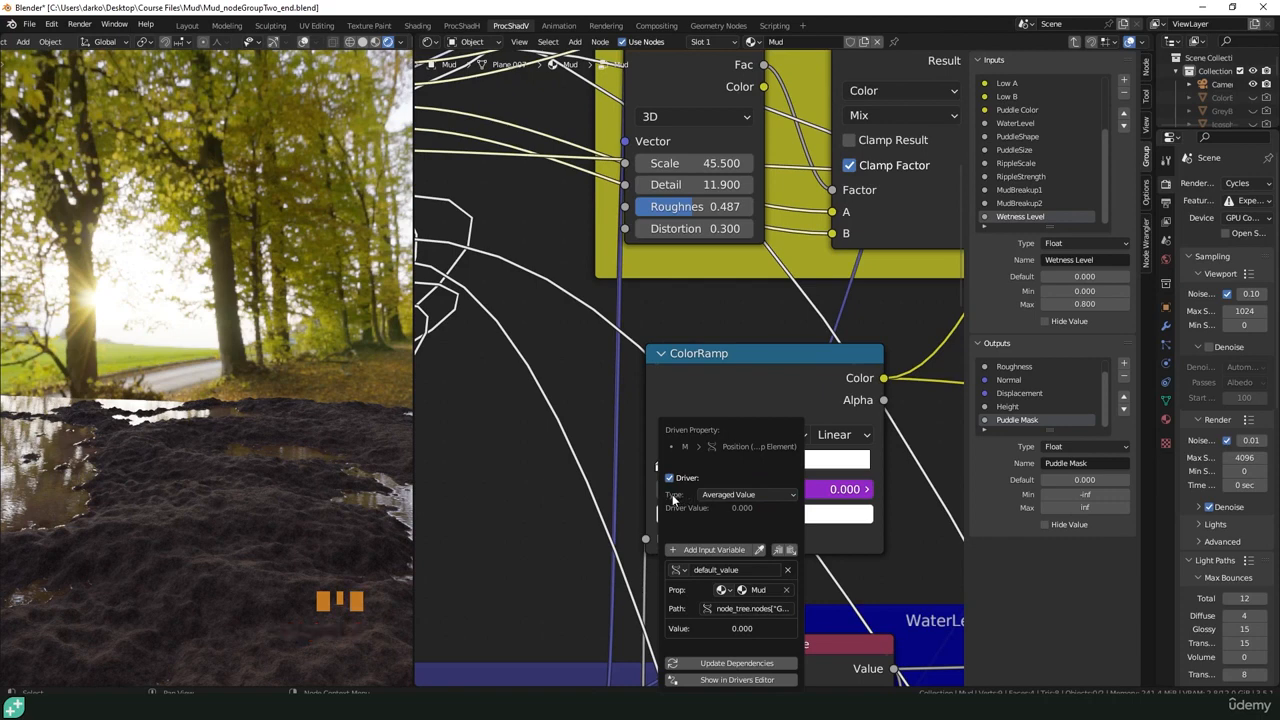
left_click(736, 495)
left_click(737, 538)
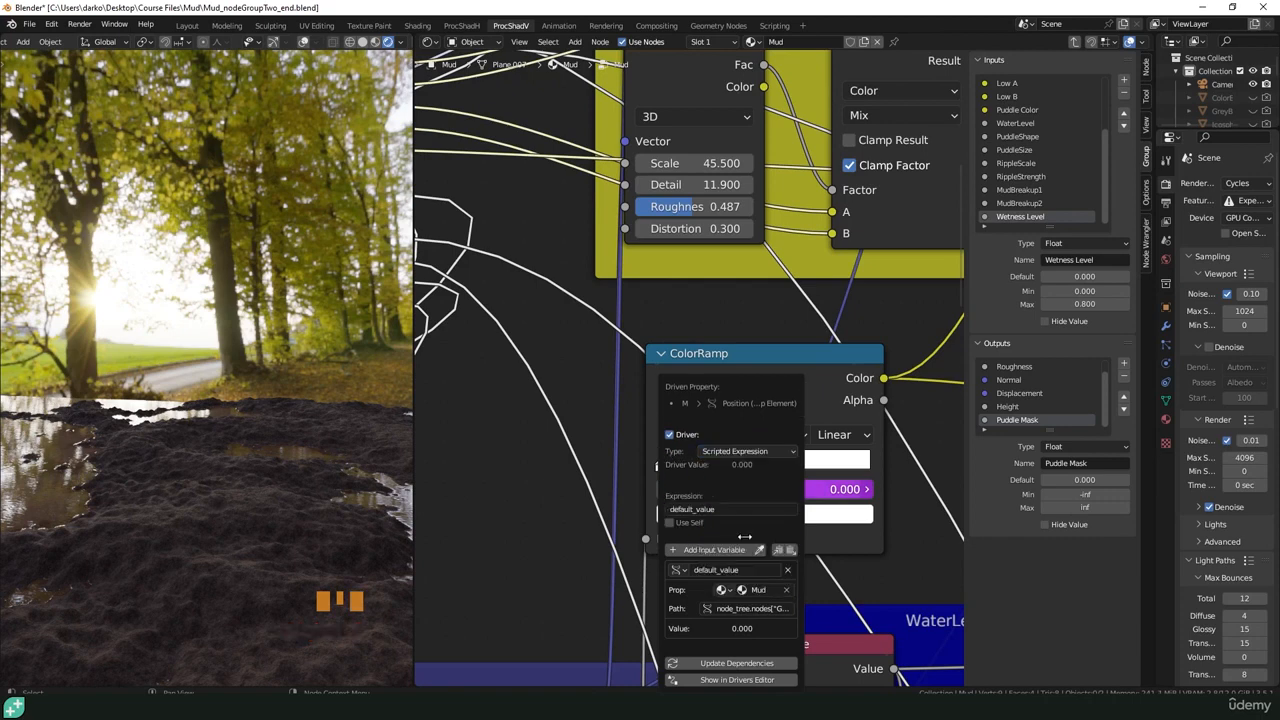
left_click(734, 511)
left_click(734, 511)
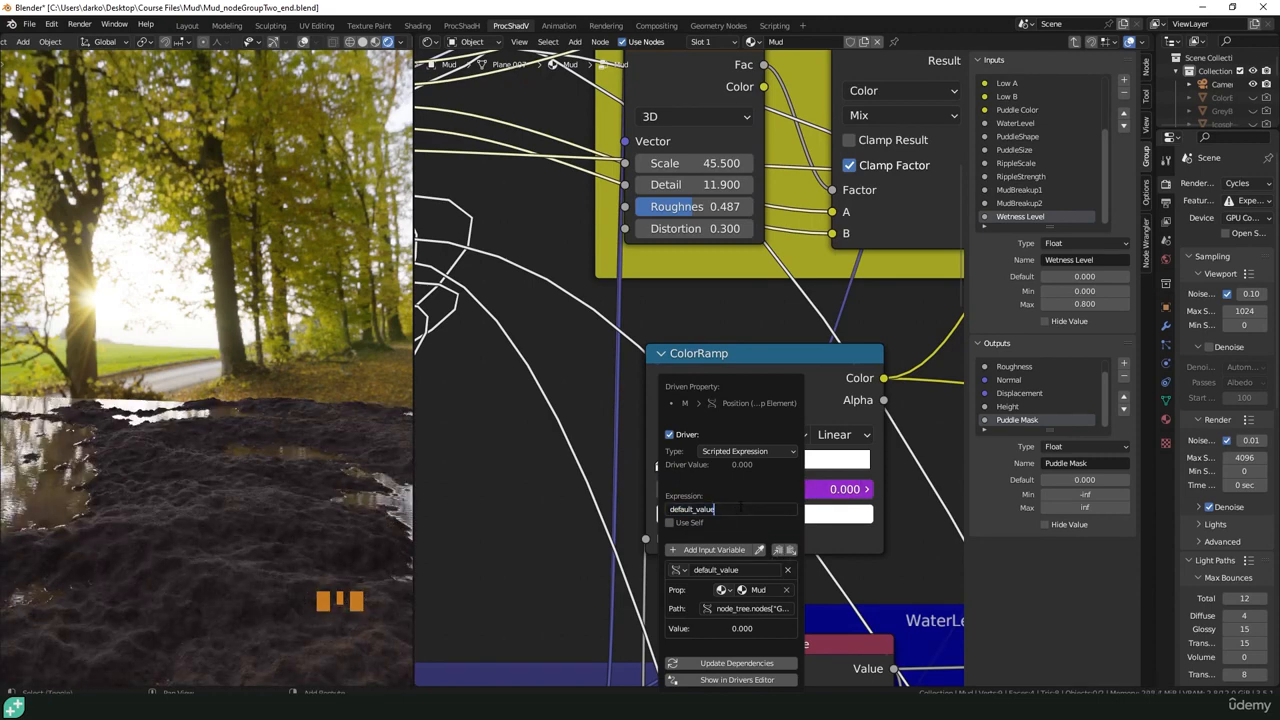
type("+0.2")
key("Return")
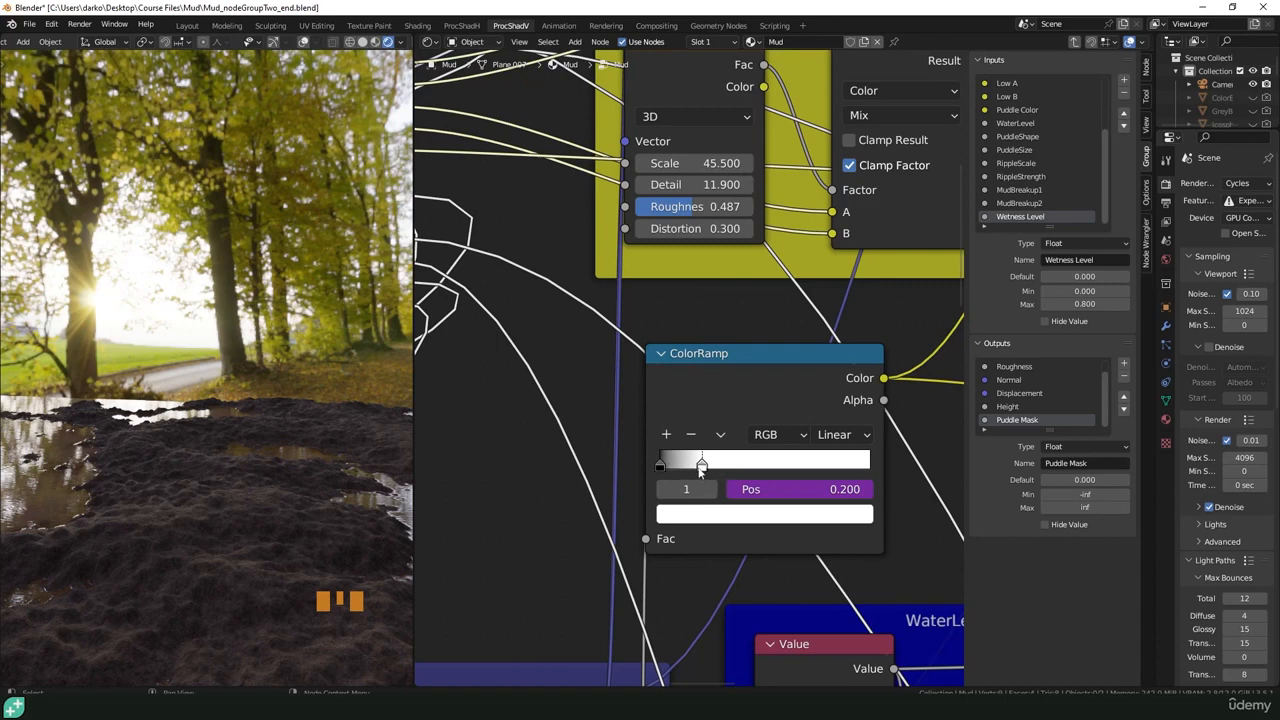
- Test the driven ColorRamp stops with the Mud node's Wetness Level at 0.8 and about 0.497
key("Tab")
left_click_drag(607, 490, 677, 489)
key("Tab")
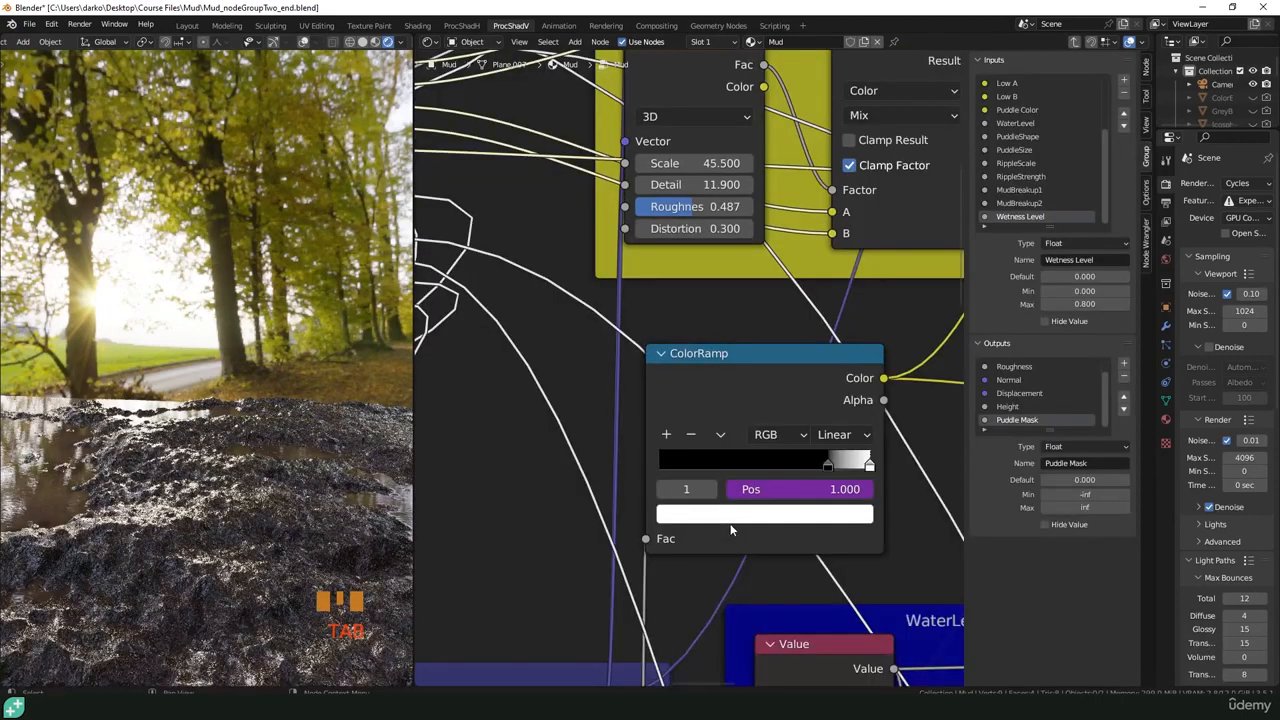
left_click(826, 467)
key("Tab")
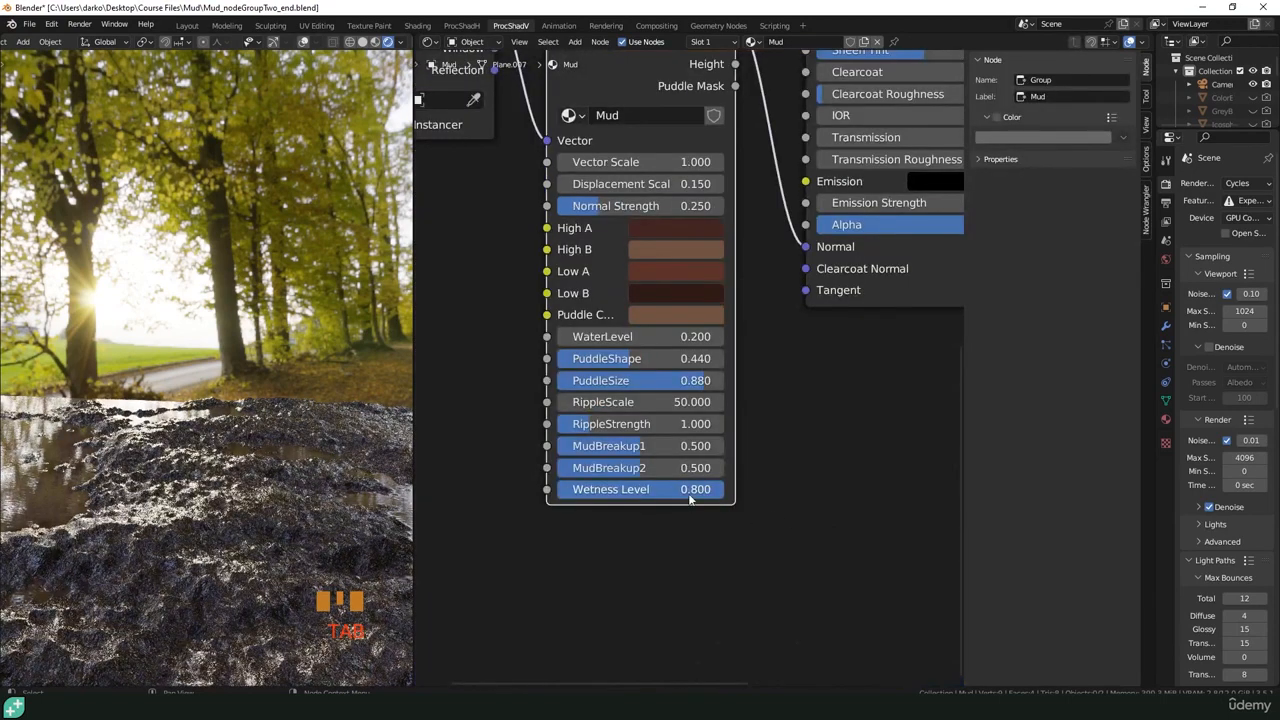
left_click_drag(704, 489, 660, 489)
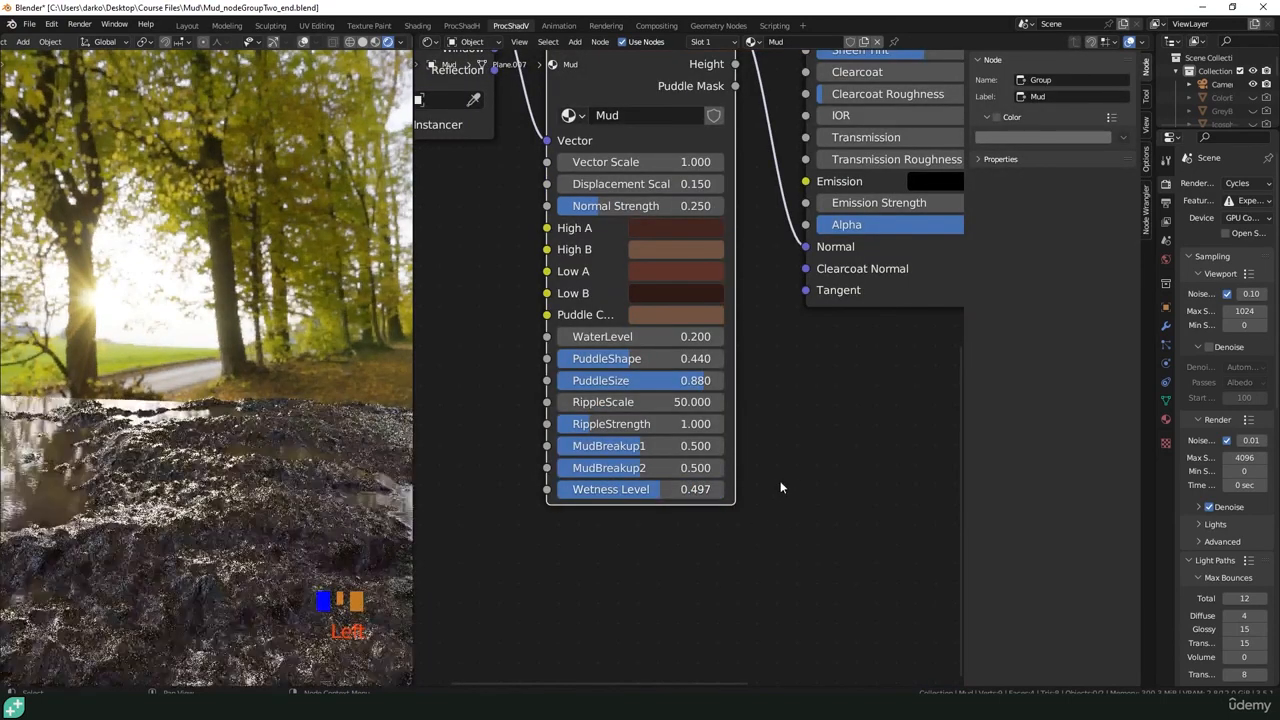
key("Tab")
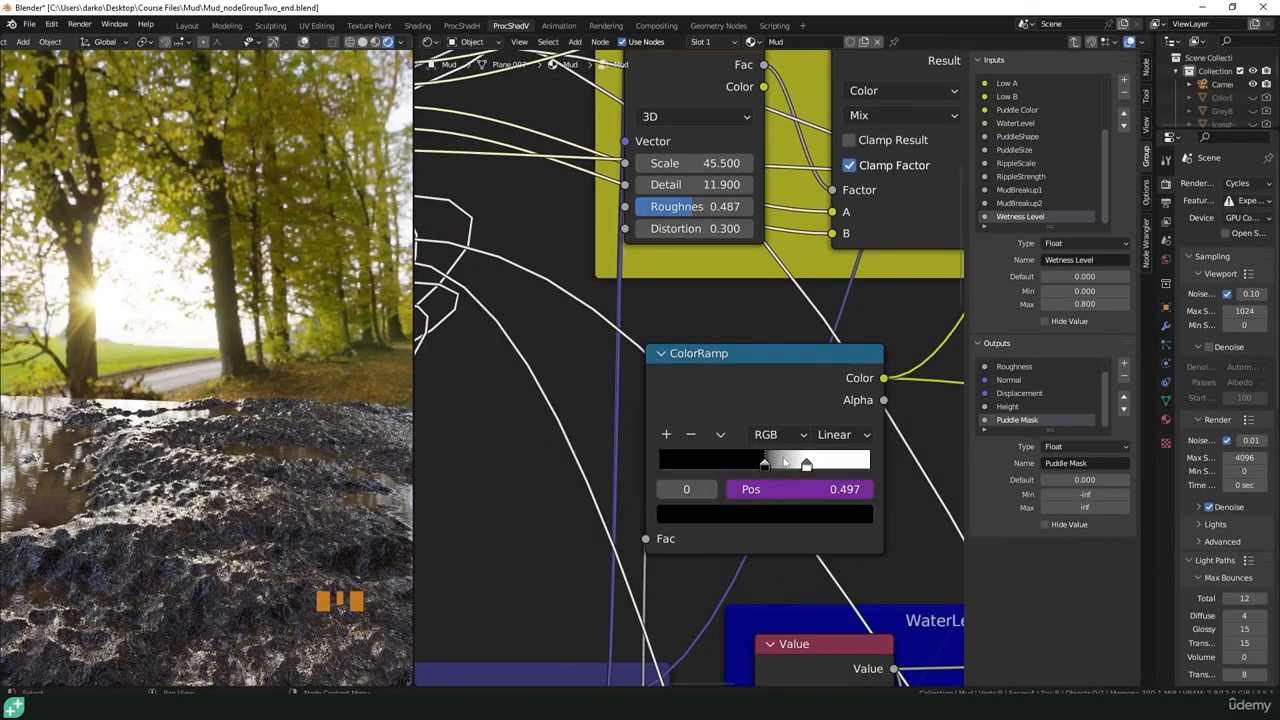
- Inspect the mud's wetness in the rendered viewport from other angles
middle_click_drag(265, 541, 368, 336)
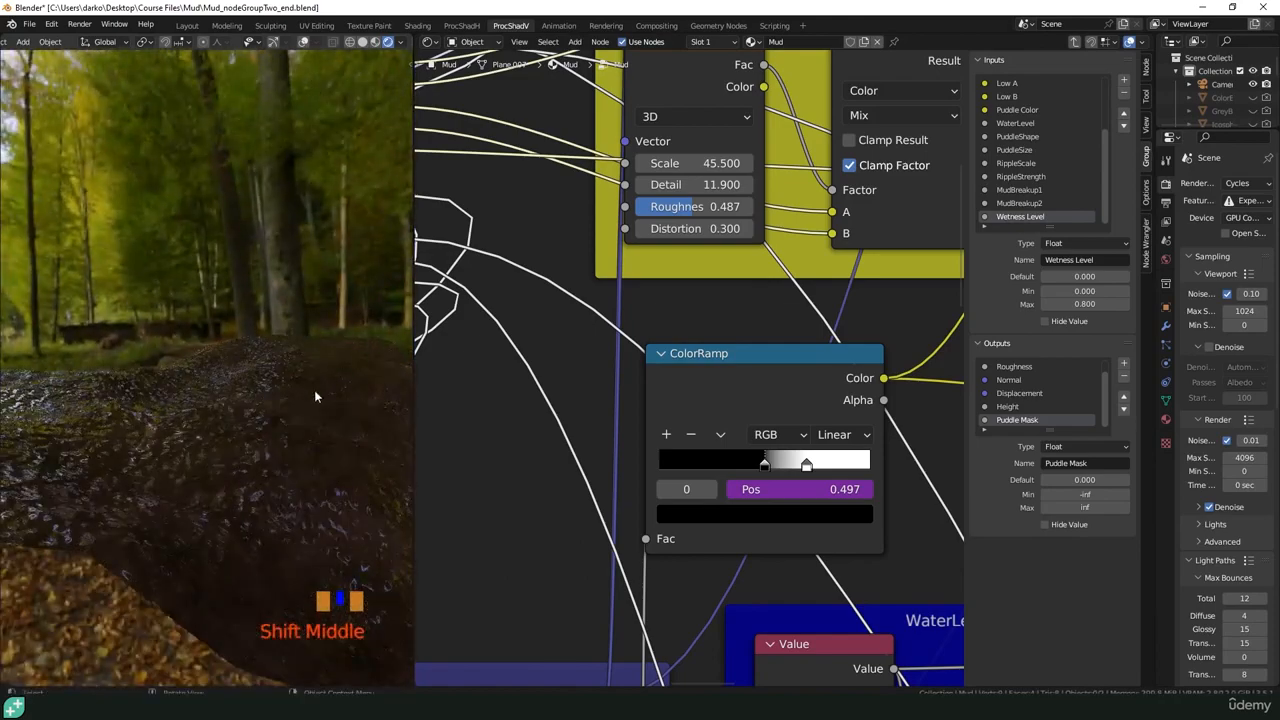
scroll(250, 415, "down", 3)
middle_click_drag(197, 443, 268, 470)
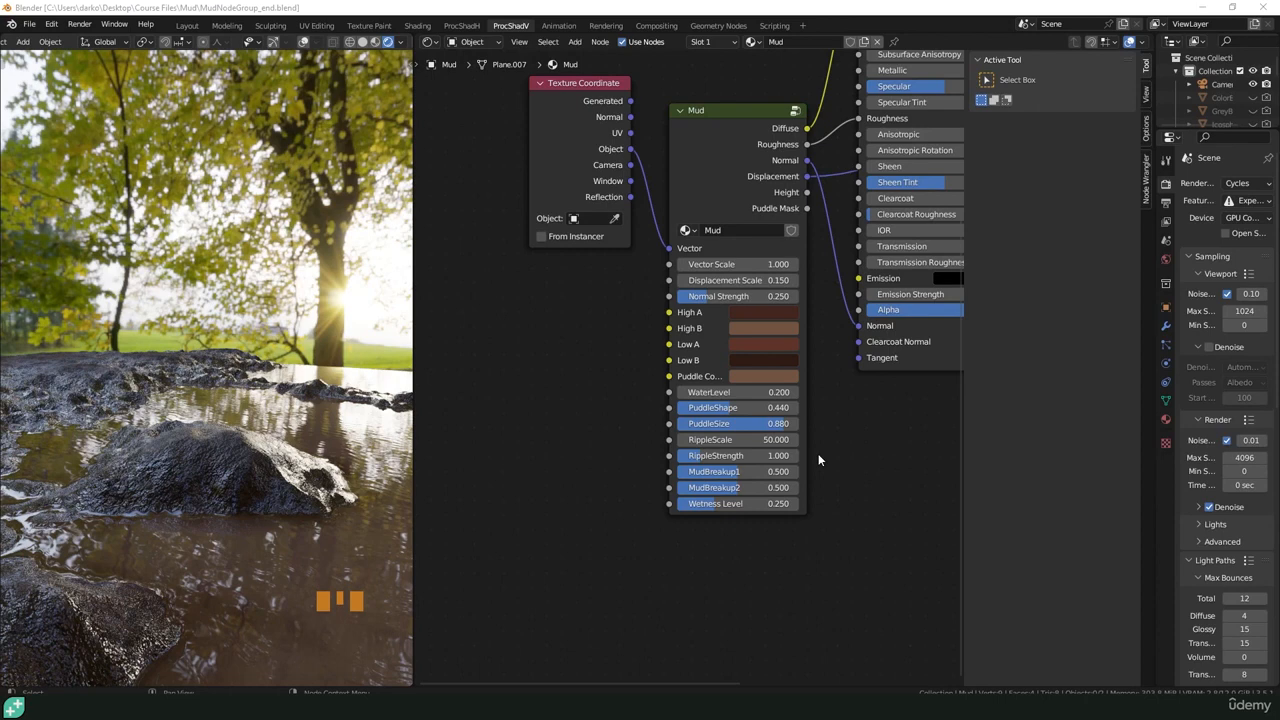
- Show the whole material node tree and select the Mud group node
scroll(818, 459, "down", 6)
middle_click_drag(857, 423, 684, 496)
left_click(625, 350)
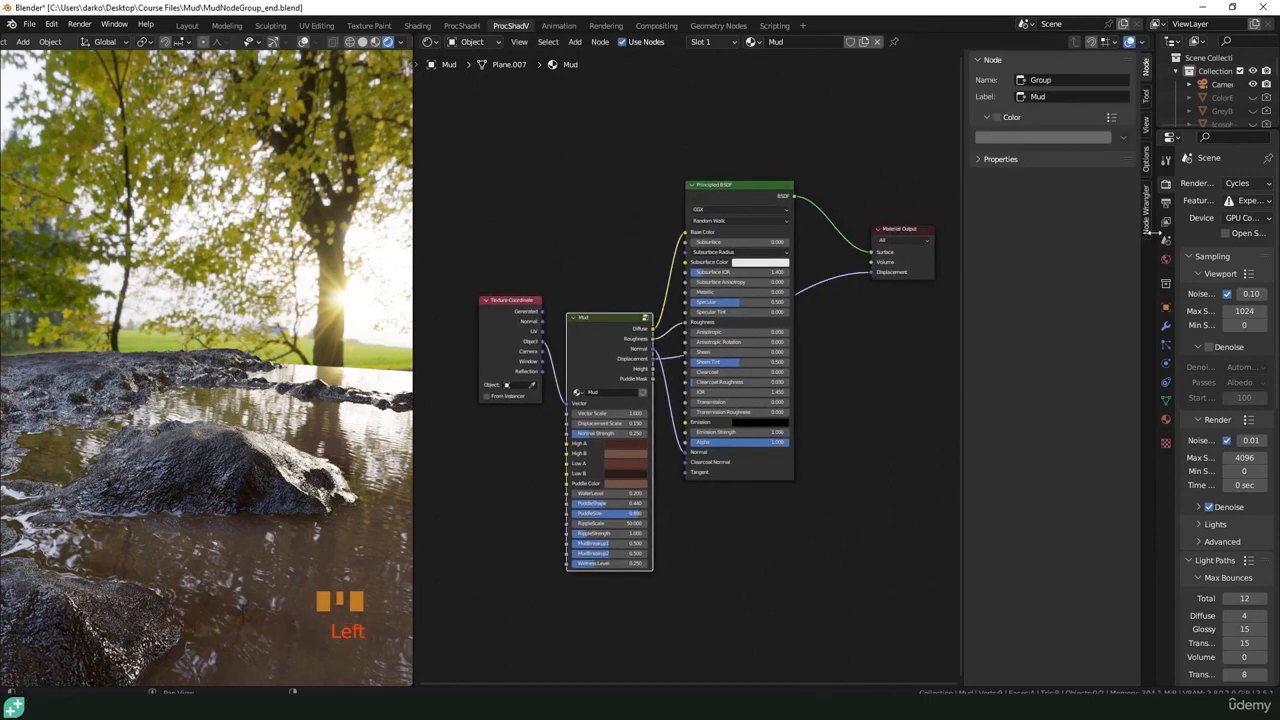
- Enlarge the outliner area, expand the Mud object down to its material, and mark the Mud material as an asset
left_click_drag(1155, 236, 978, 235)
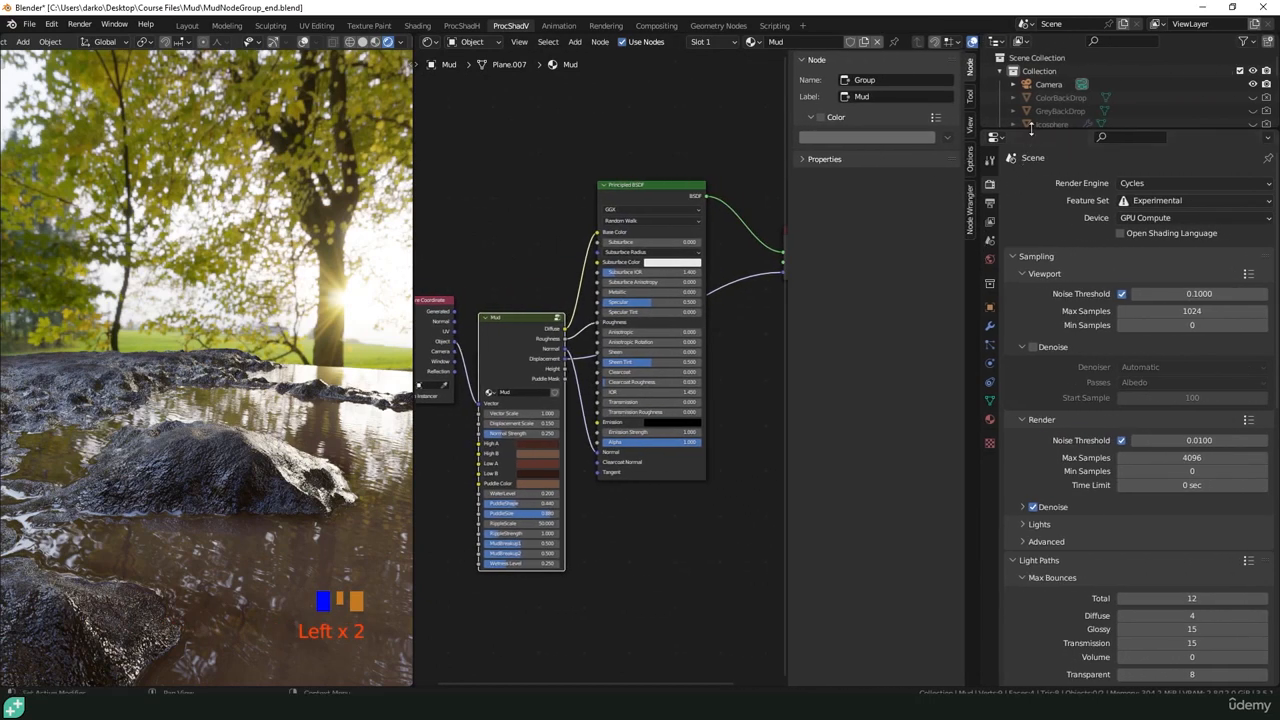
left_click_drag(1033, 131, 1010, 410)
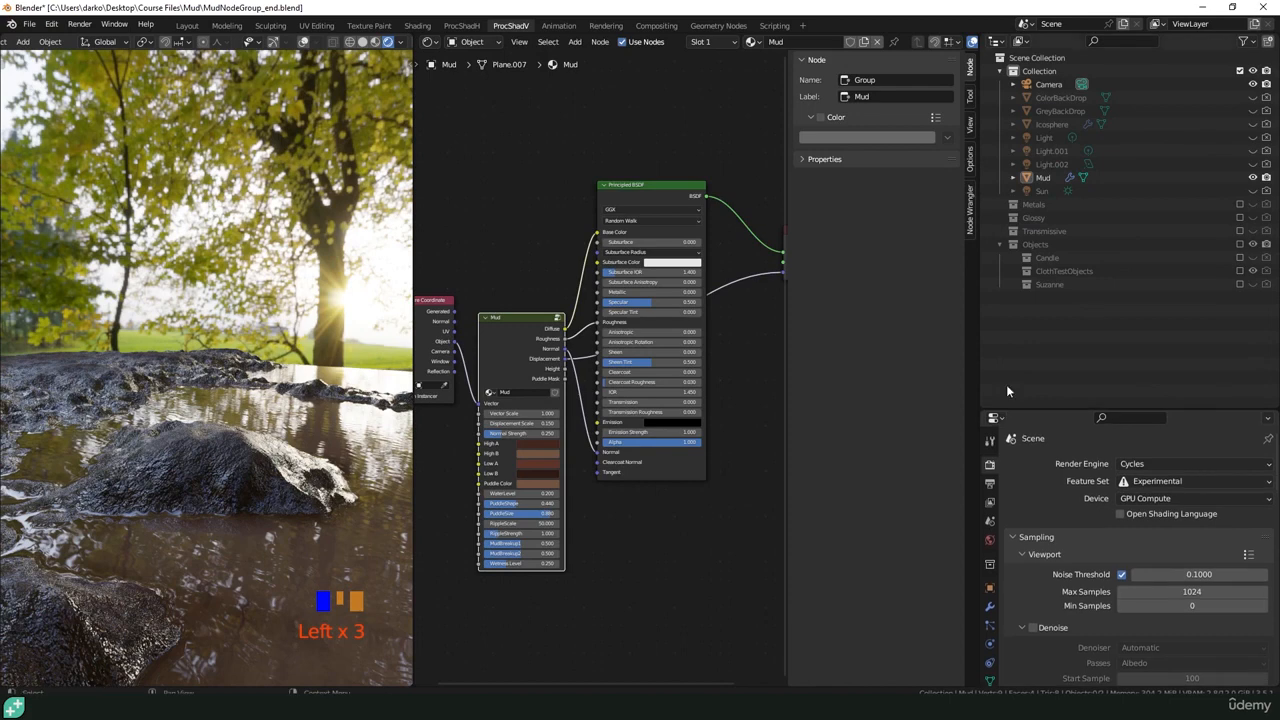
left_click(1014, 177)
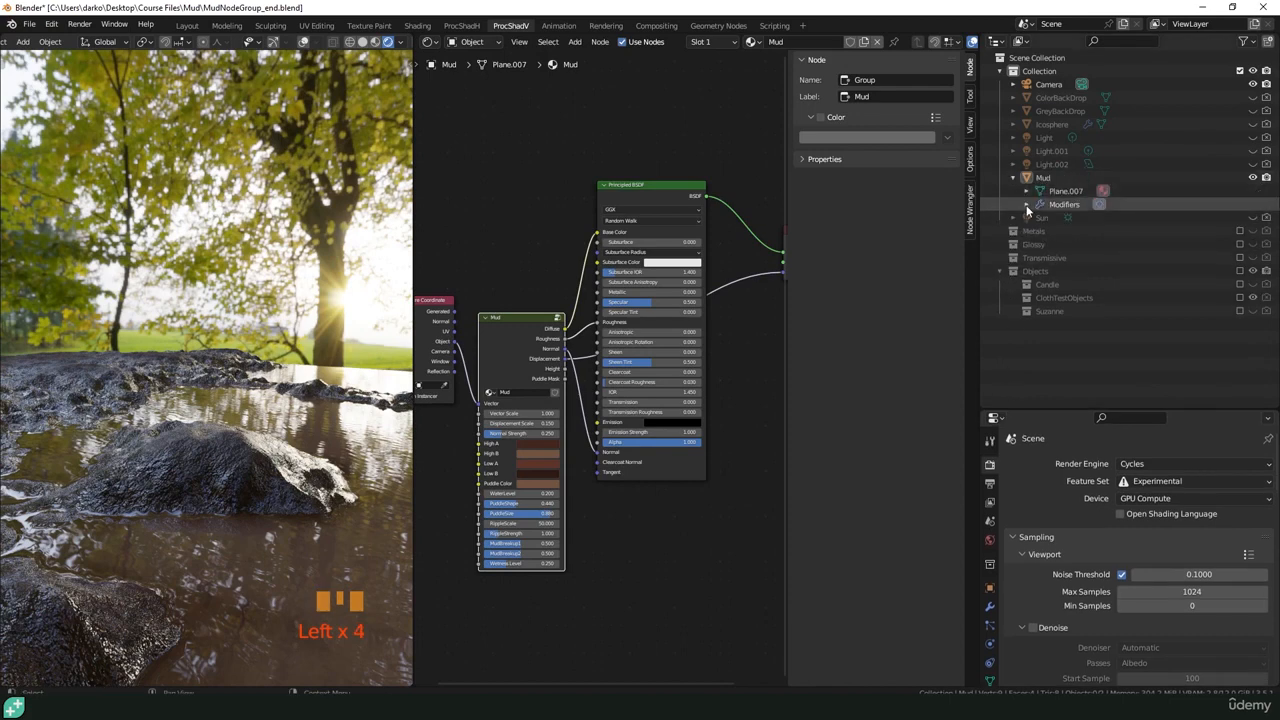
left_click(1025, 191)
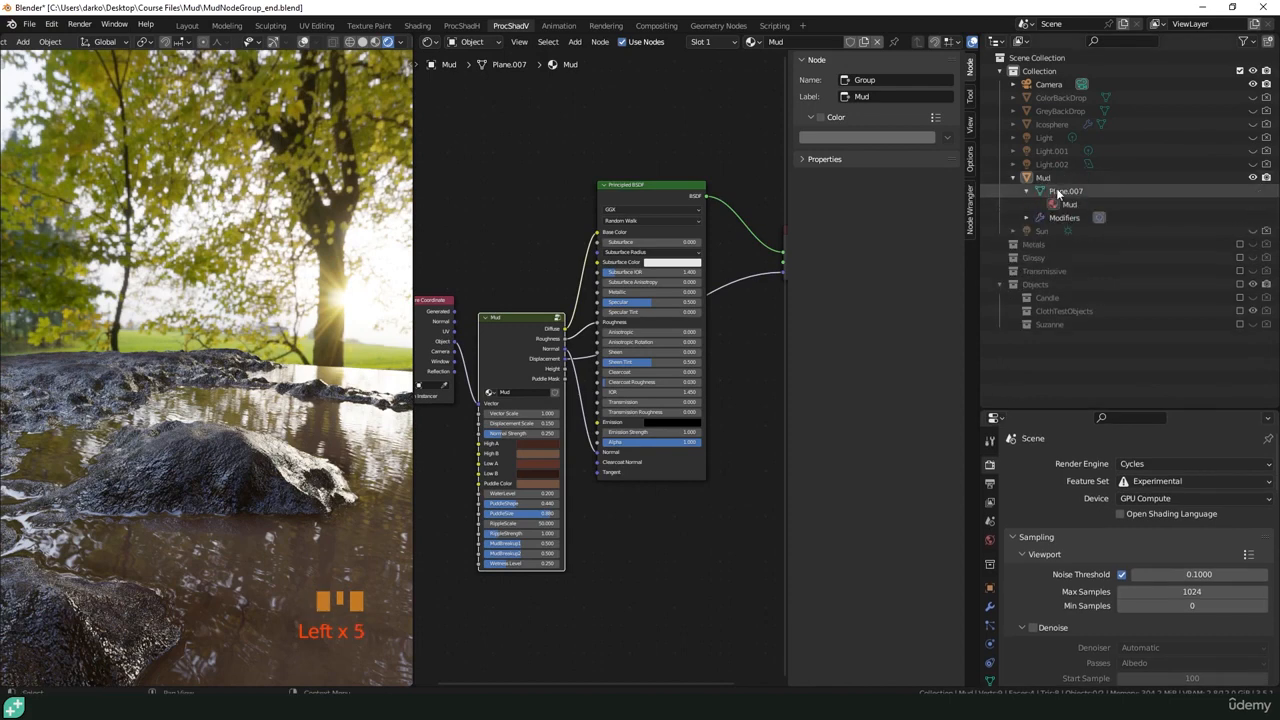
left_click(1066, 206)
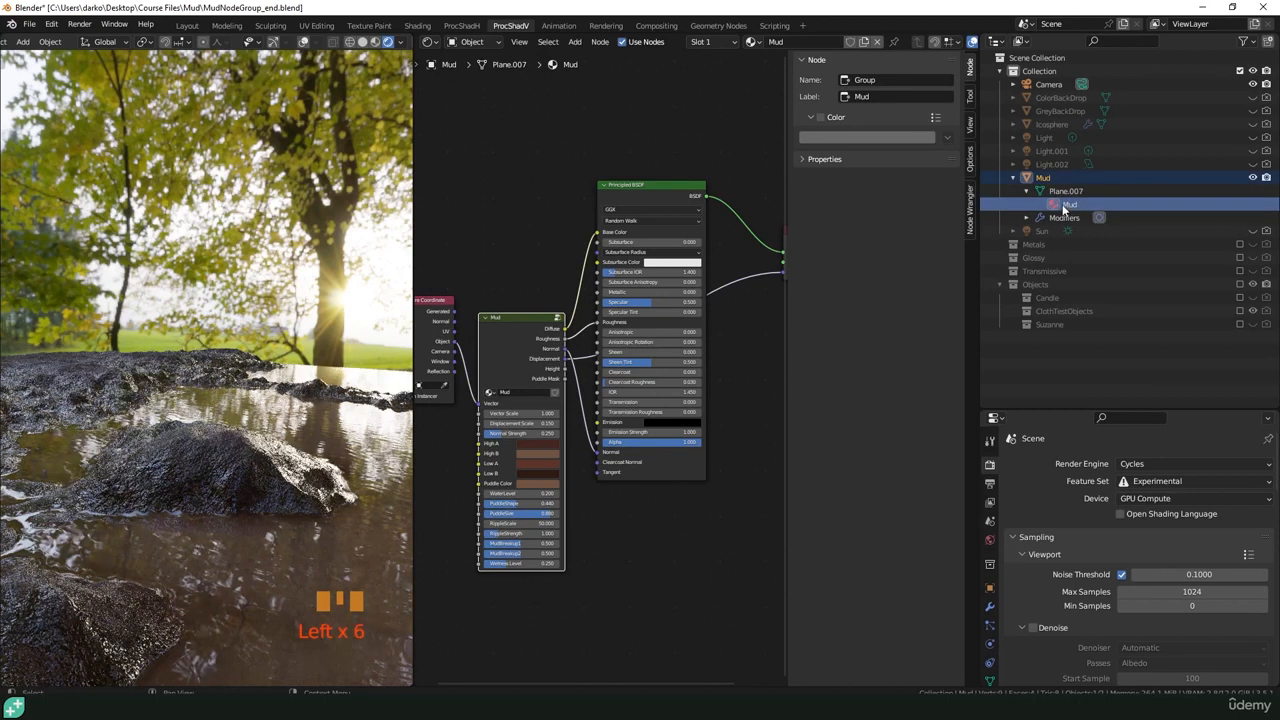
right_click(1066, 206)
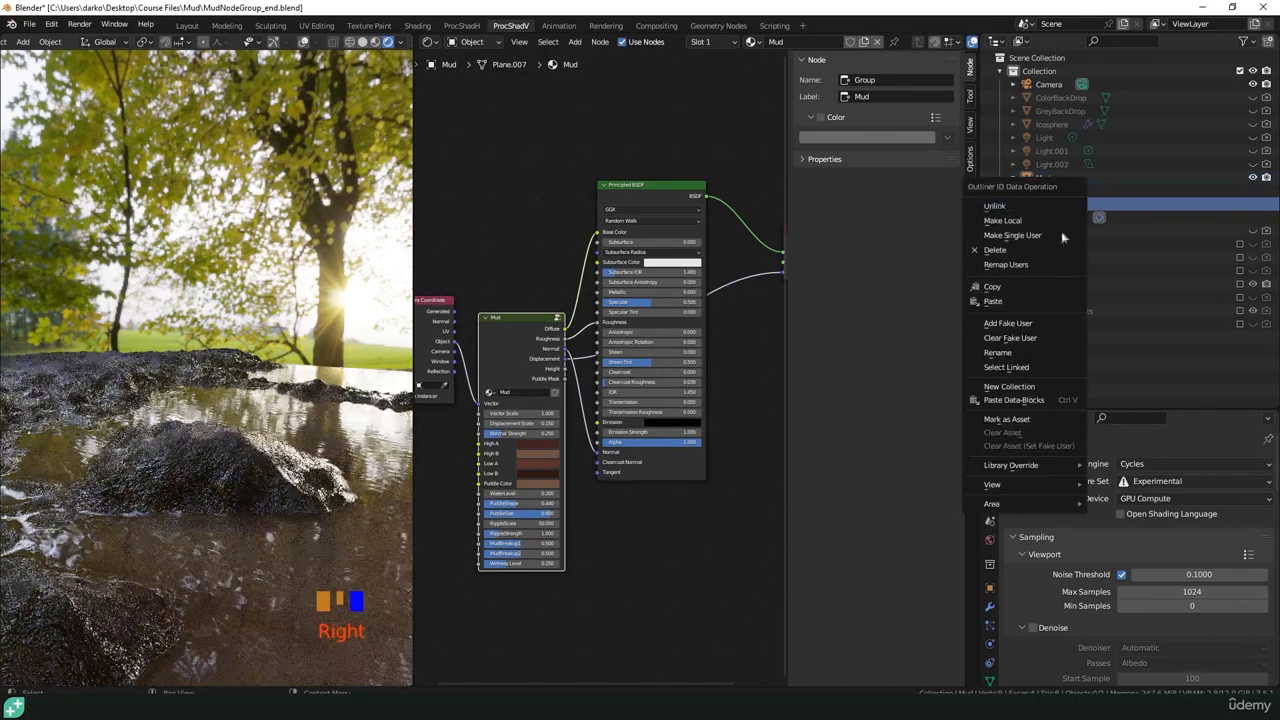
left_click(1016, 420)
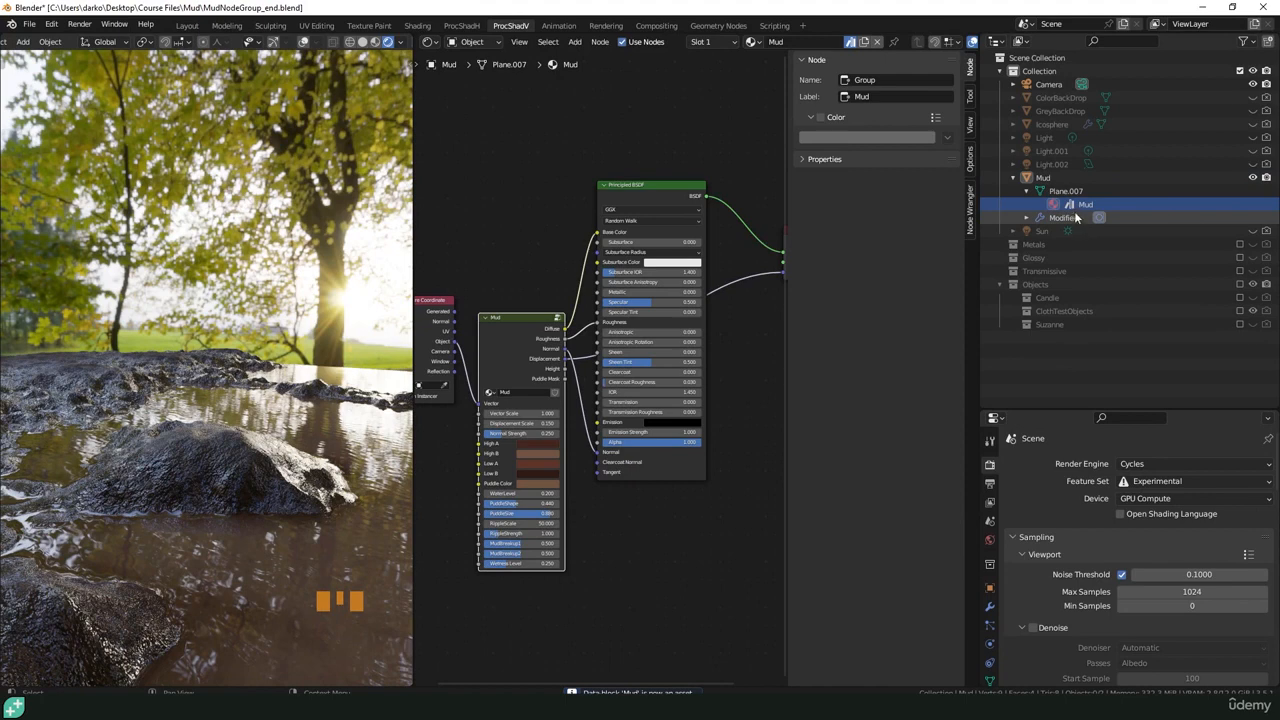
- Switch the outliner to the Blender File display mode and mark the Mud node group as an asset
left_click(1019, 44)
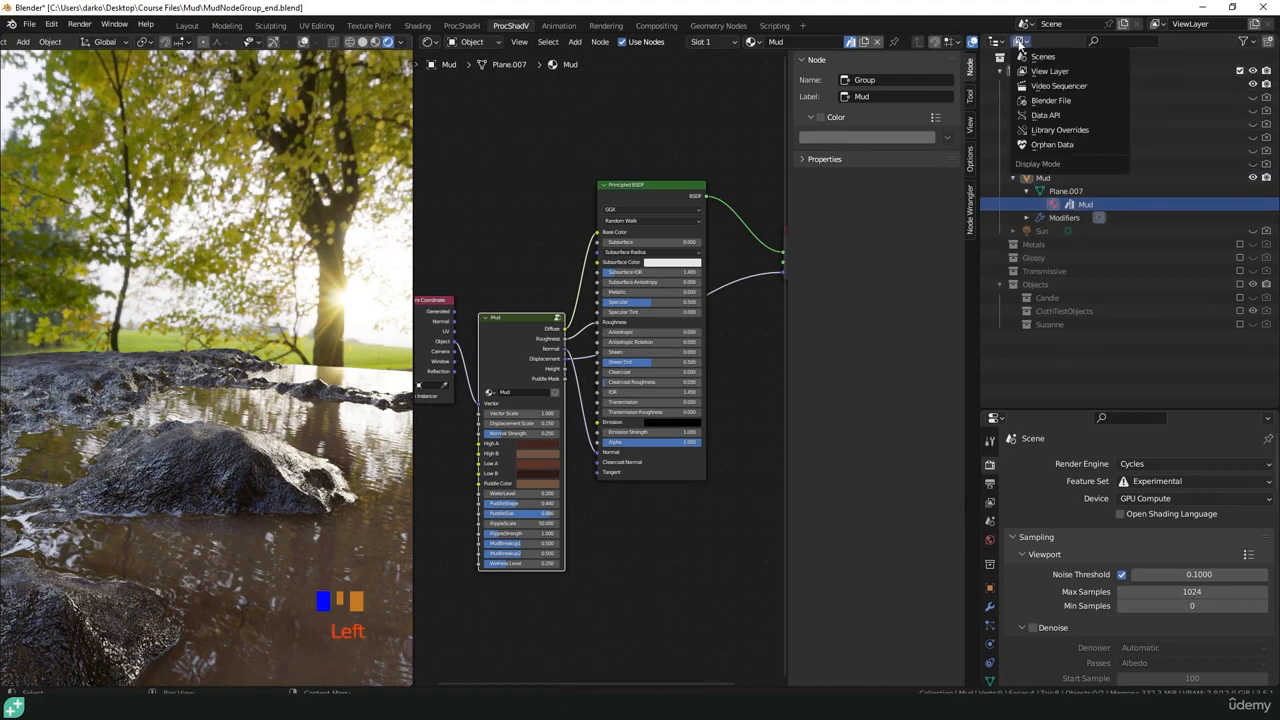
left_click(1034, 102)
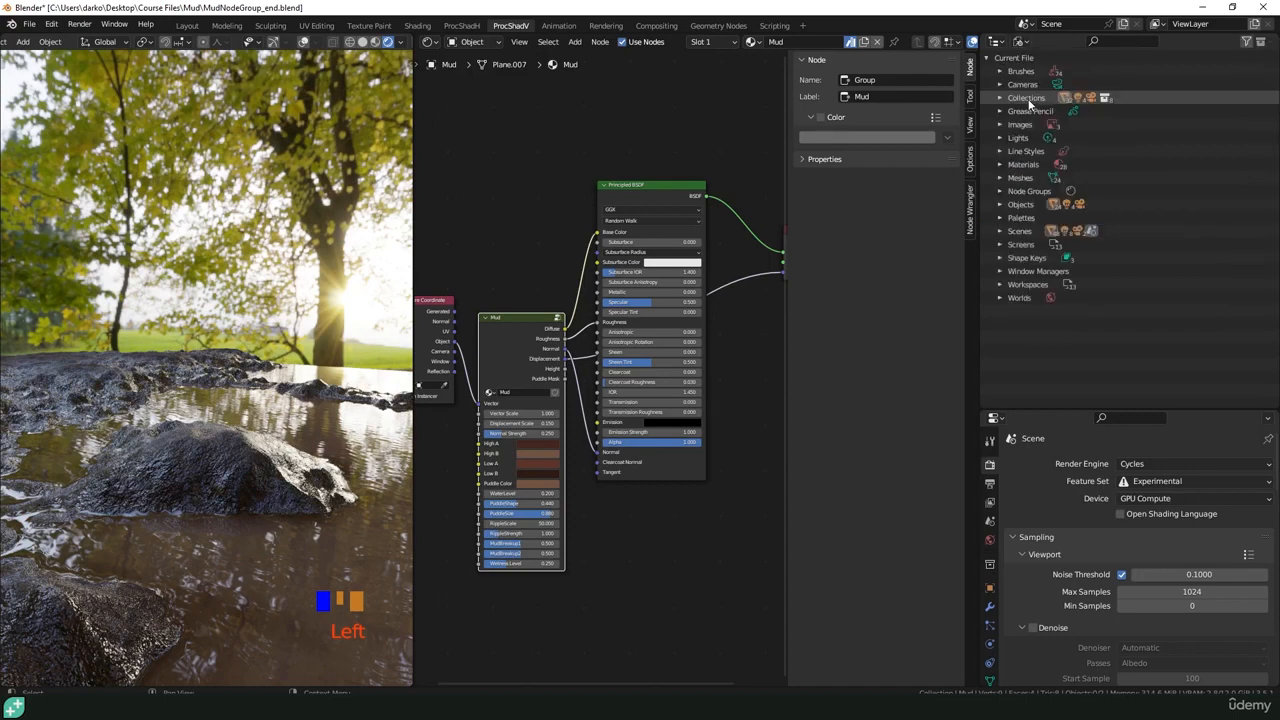
left_click(999, 191)
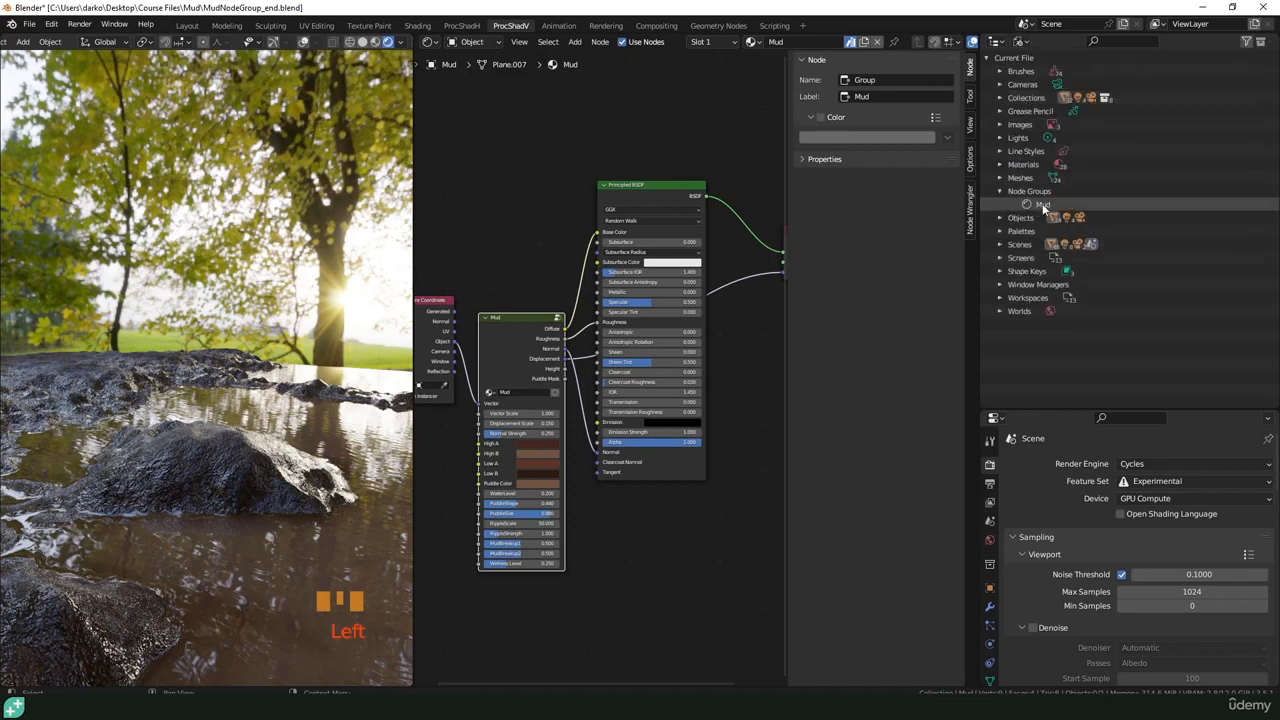
left_click(1040, 203)
right_click(1039, 203)
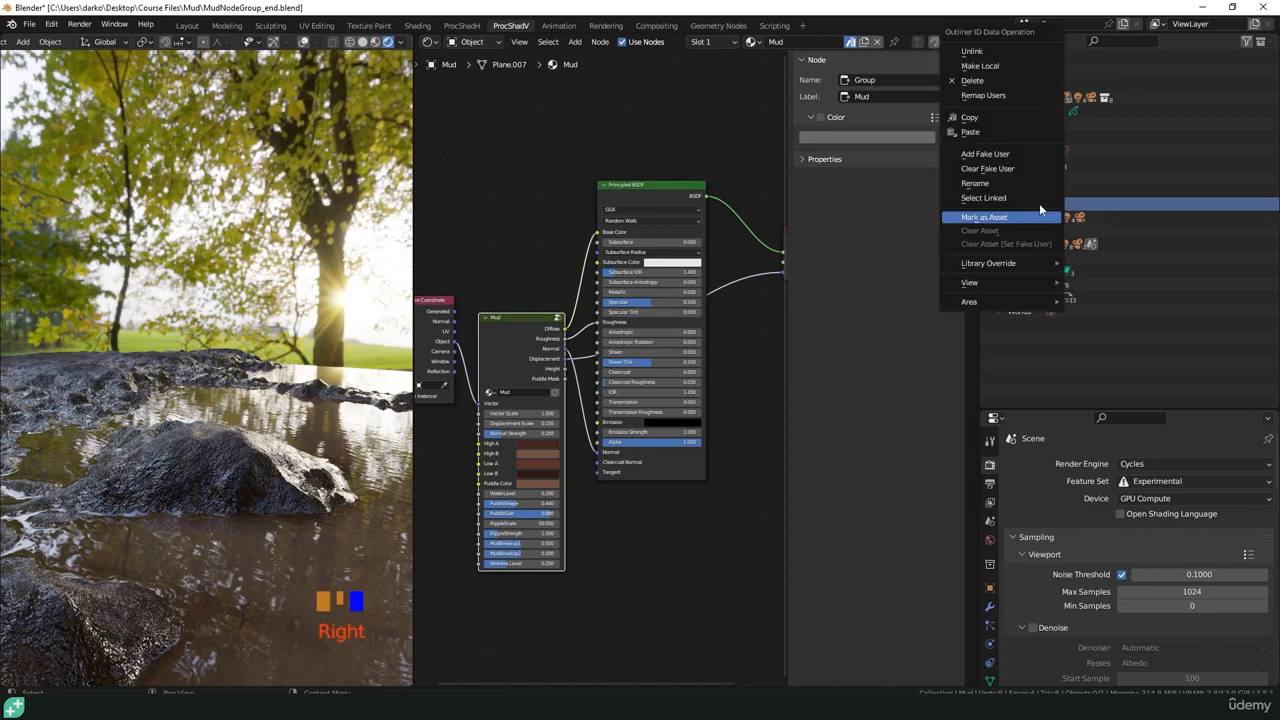
left_click(1005, 218)
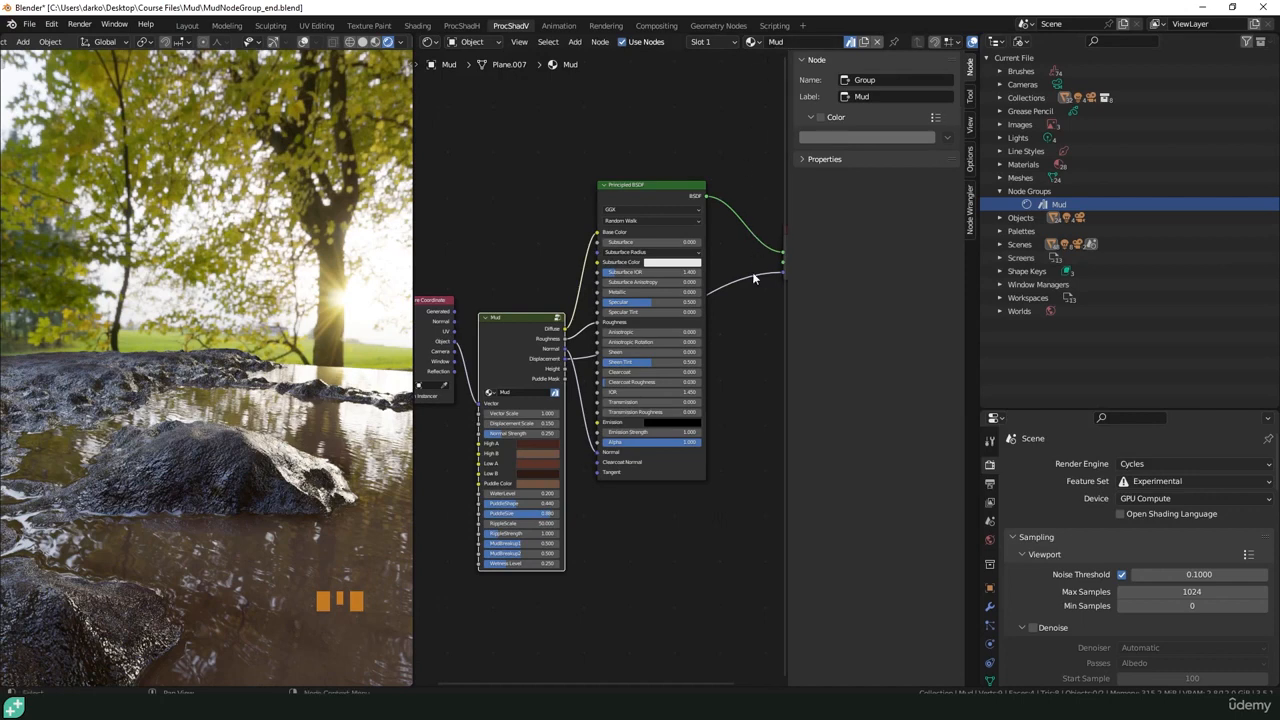
scroll(754, 279, "down", 6)
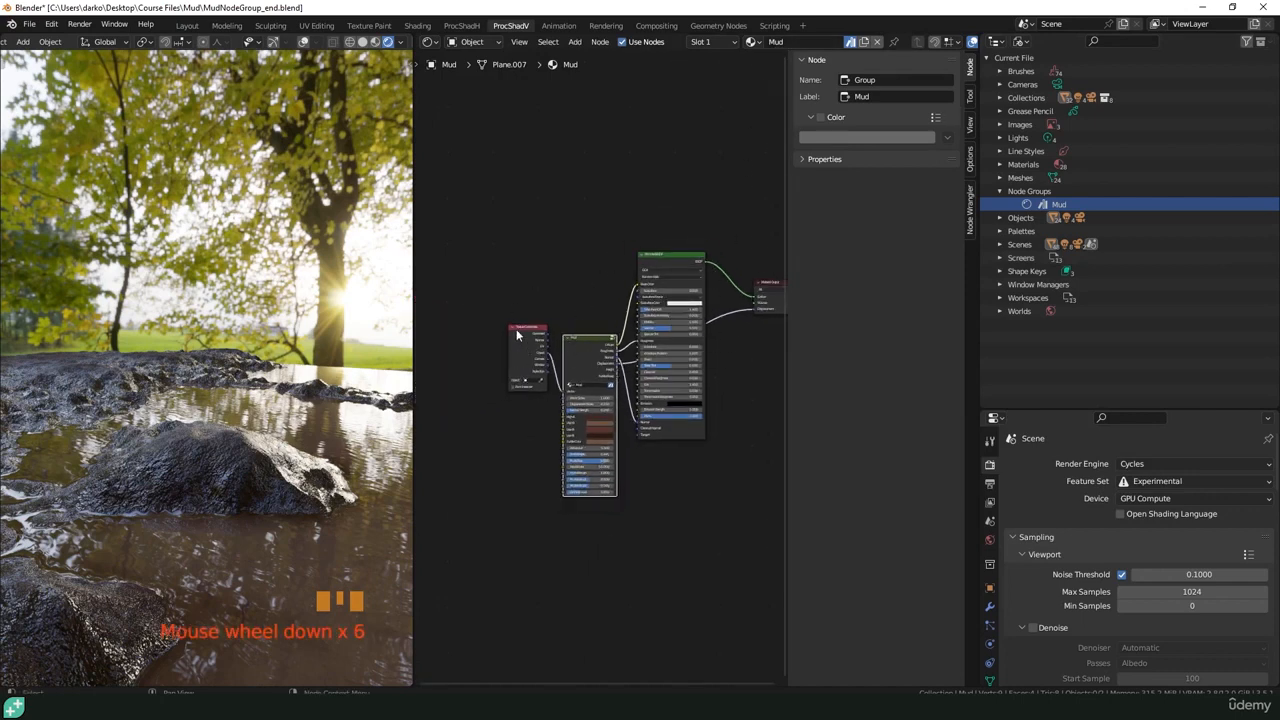
scroll(516, 329, "up", 2)
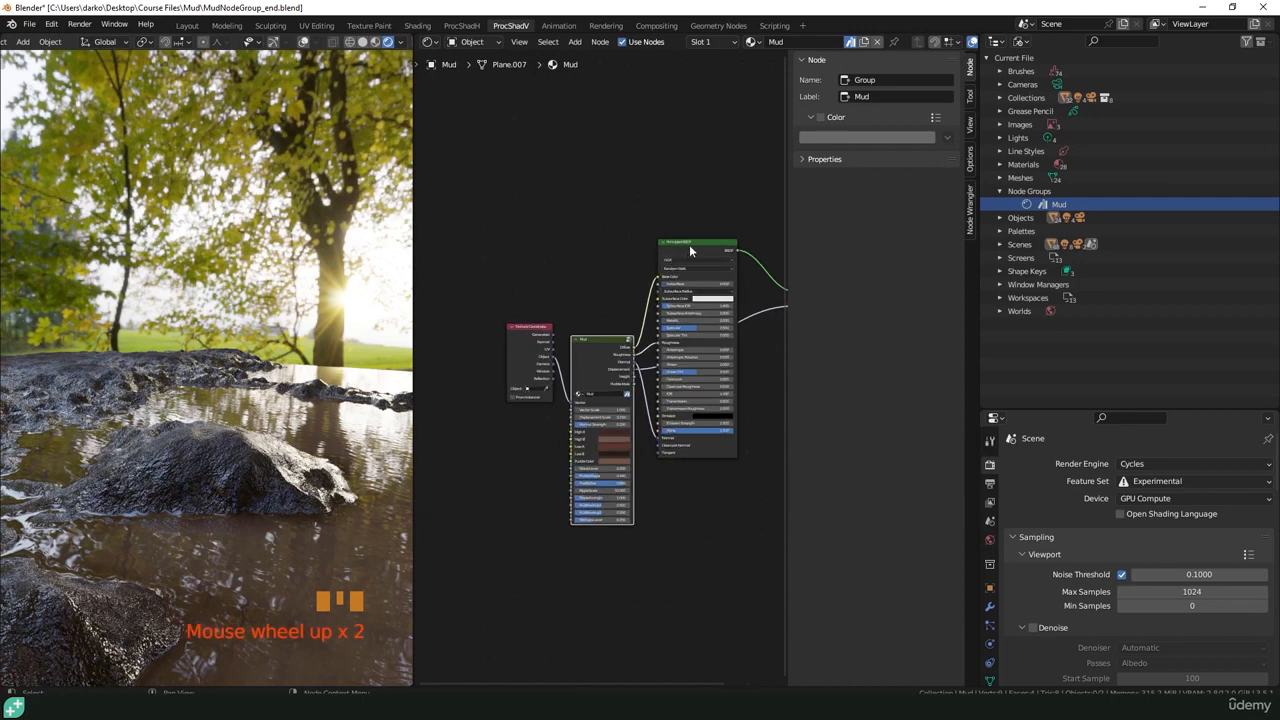
middle_click_drag(752, 304, 649, 318)
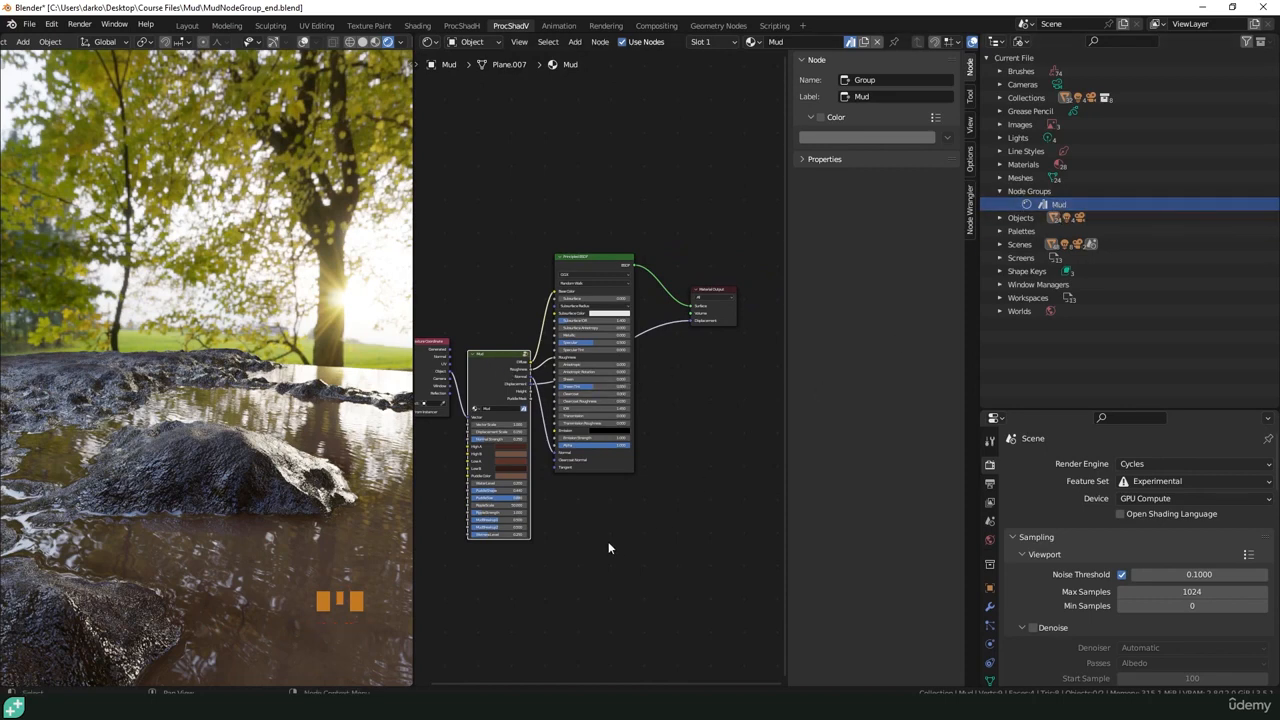
- Add a second Mud group node in the empty space below the existing nodes, then widen and reposition it
middle_click_drag(608, 547, 654, 257)
left_click(541, 405)
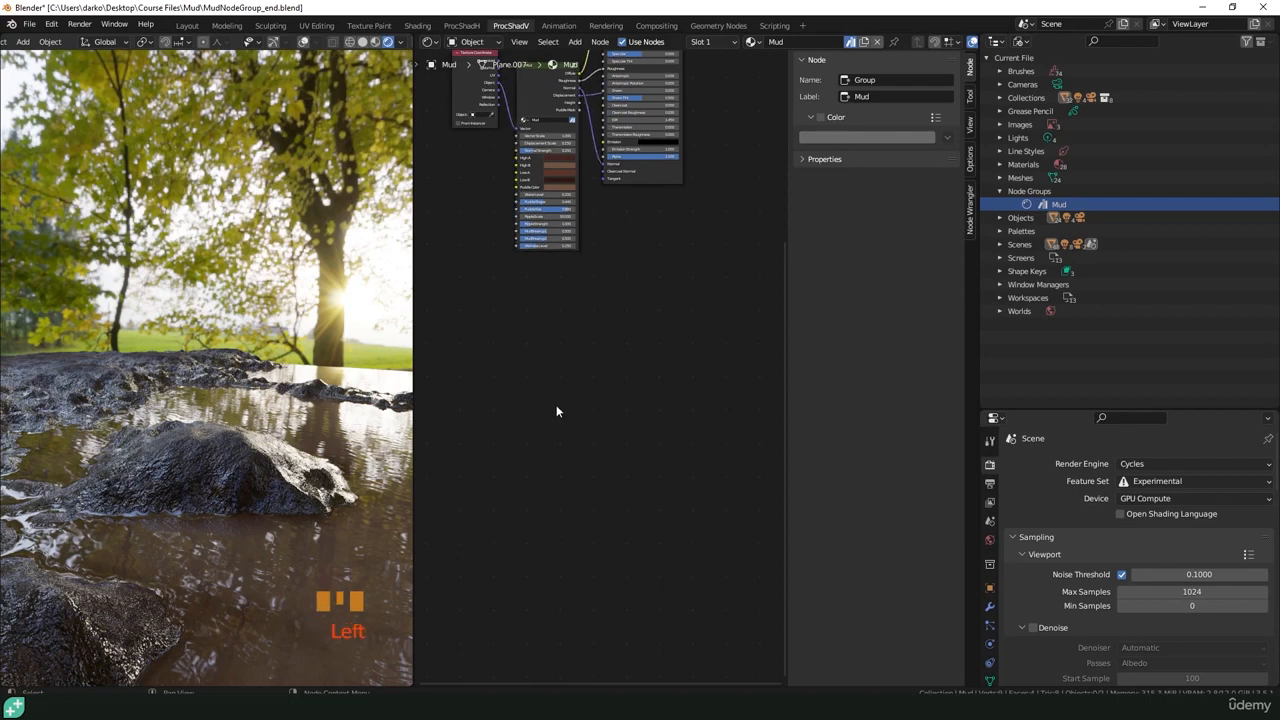
key("shift+a")
mouse_move(450, 477)
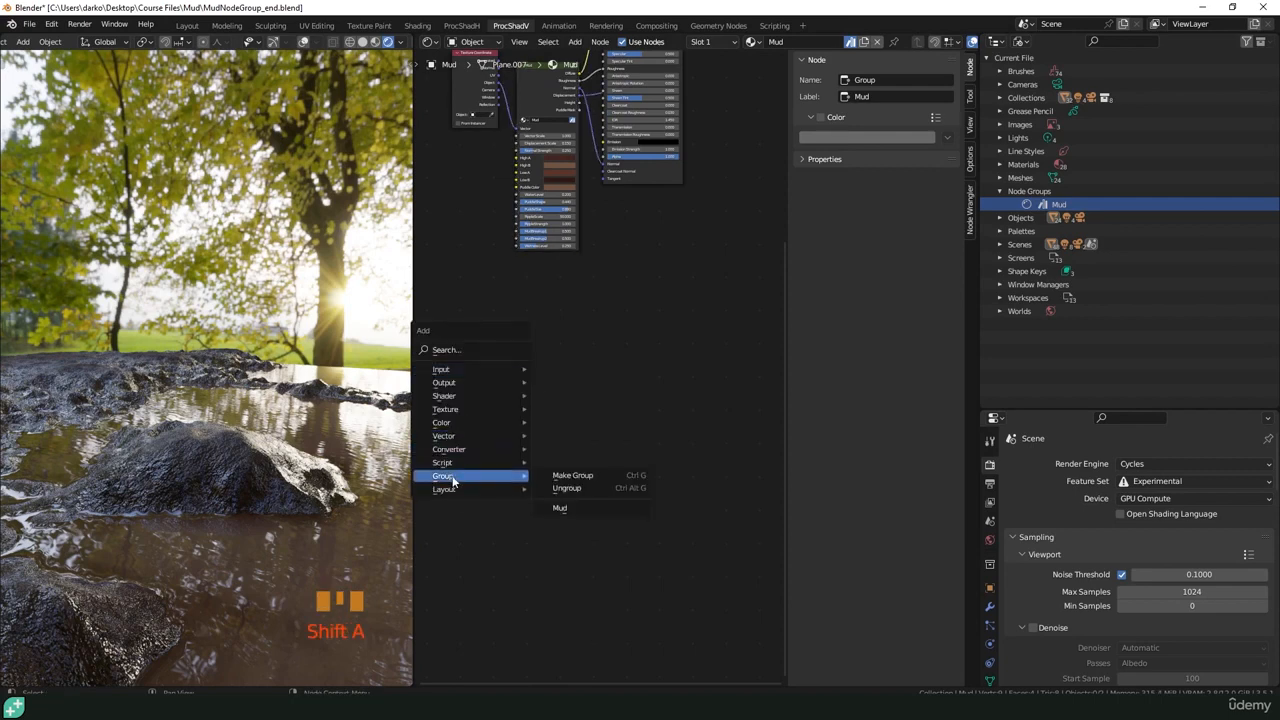
left_click(560, 508)
left_click(533, 406)
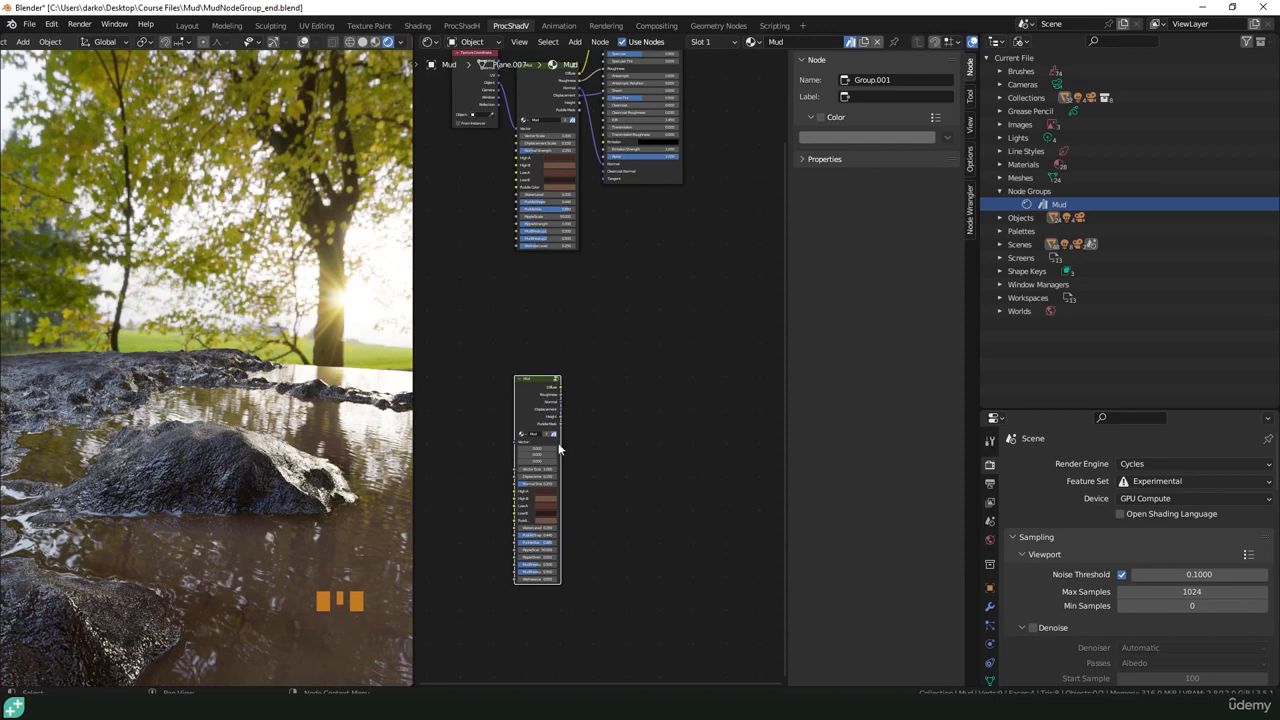
left_click_drag(560, 441, 616, 437)
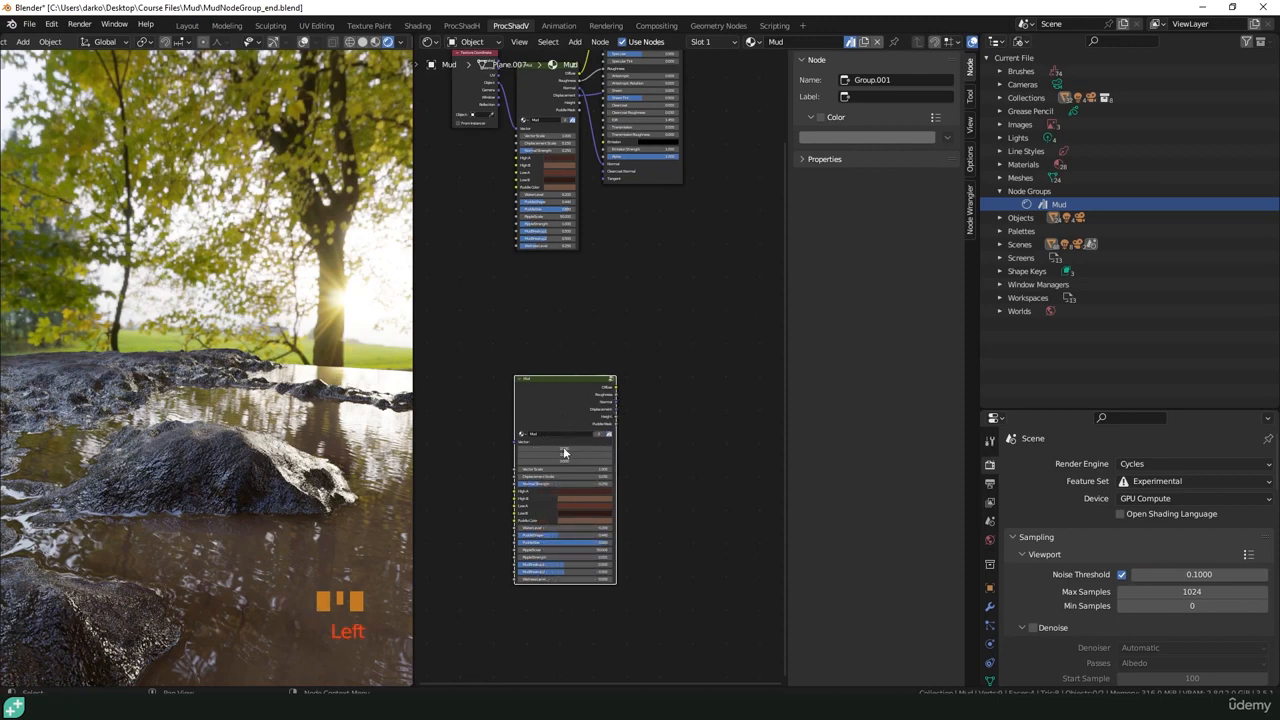
left_click_drag(534, 351, 534, 352)
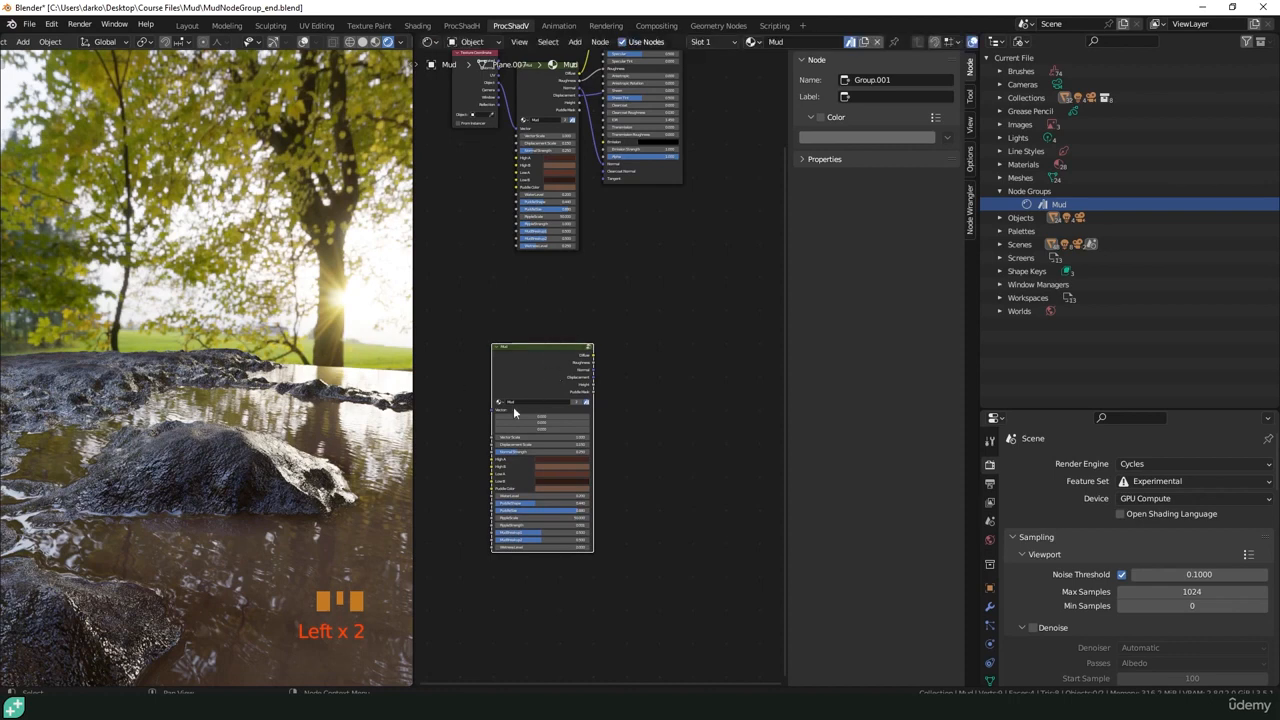